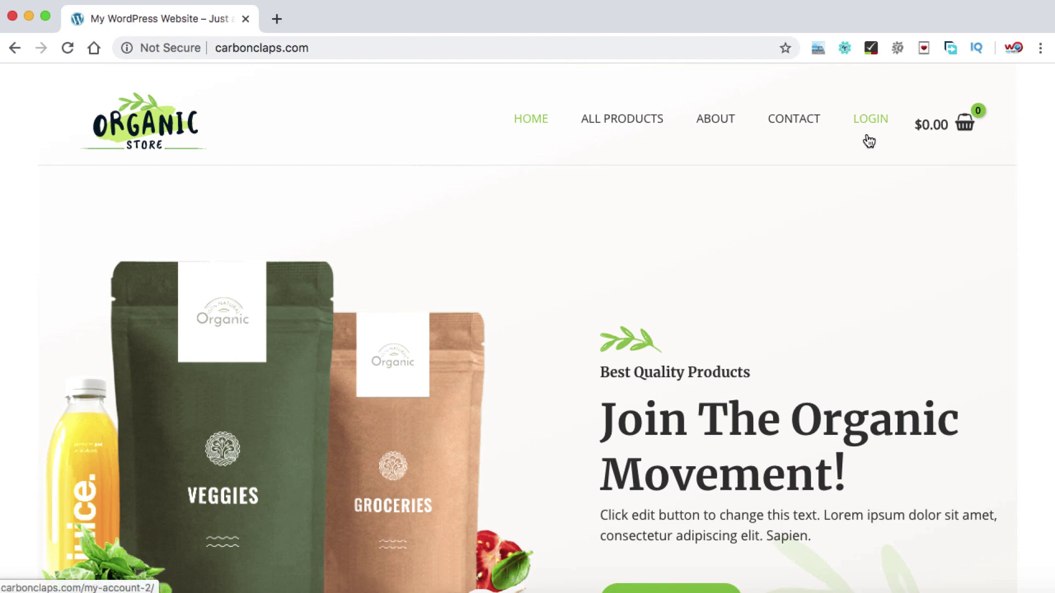
# Log in to the Organic Store from the menu's LOGIN link using the saved credentials
pyautogui.moveTo(870, 142)
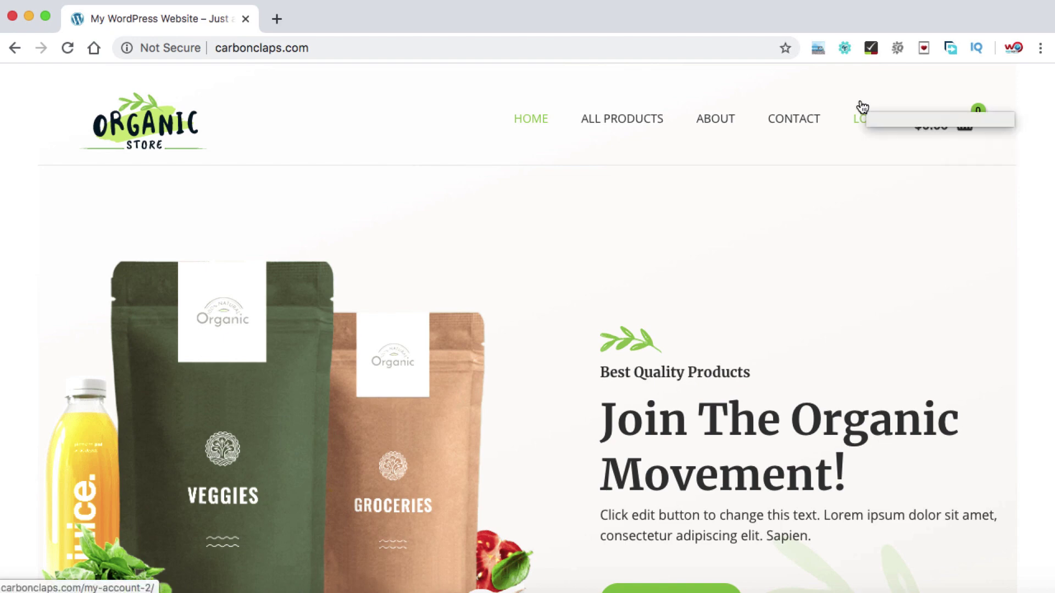
pyautogui.click(863, 126)
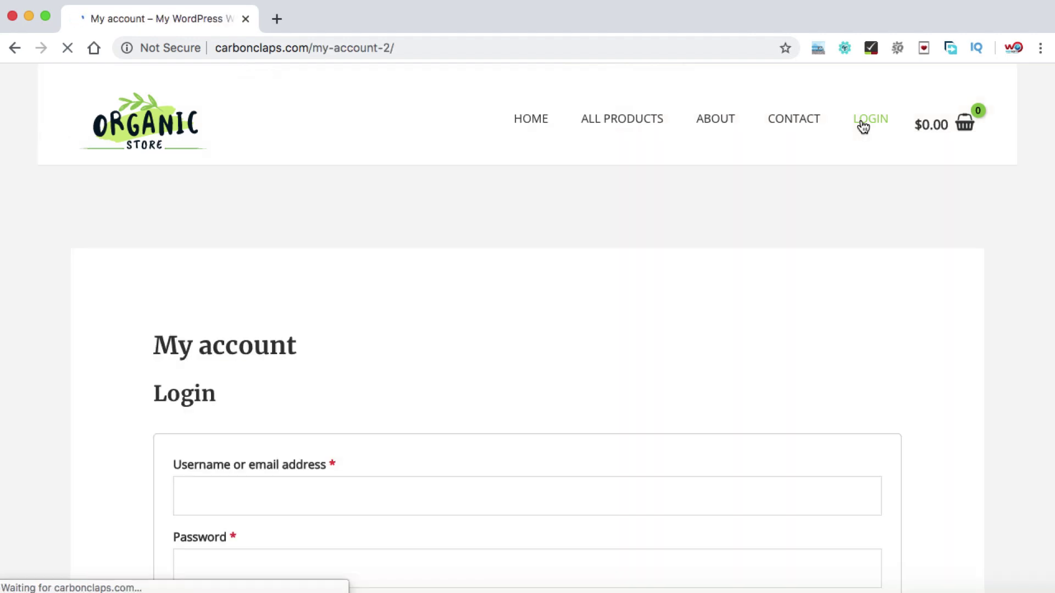
pyautogui.click(442, 496)
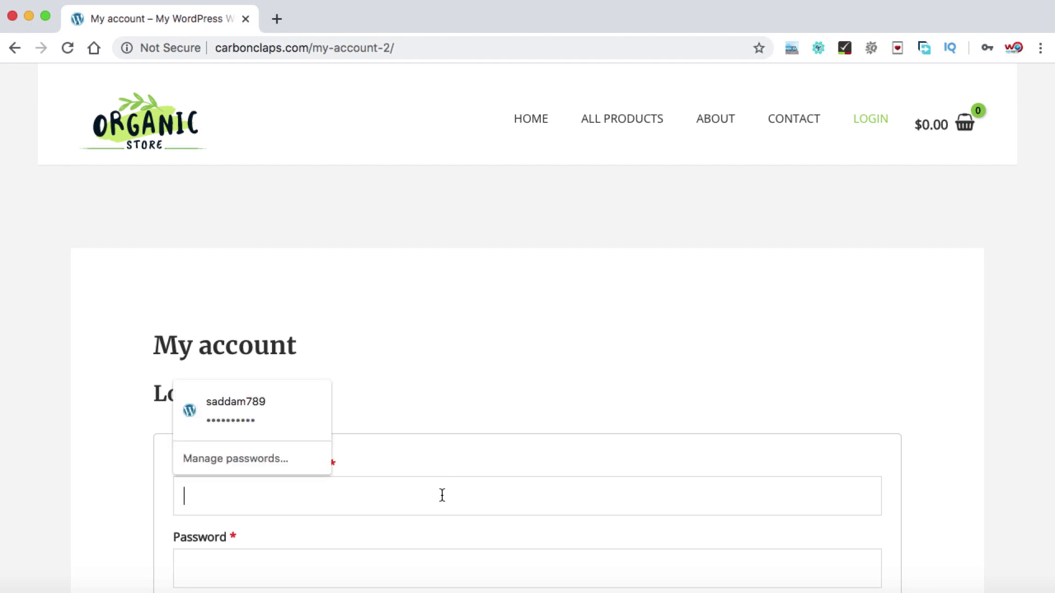
pyautogui.click(279, 424)
pyautogui.scroll(-3, 264, 451)
pyautogui.click(217, 514)
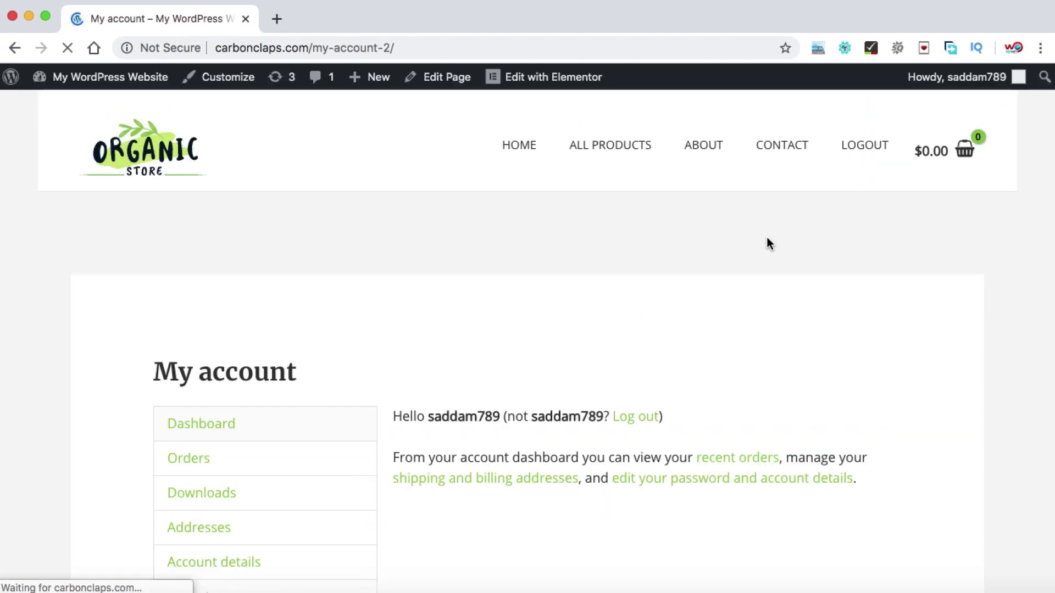
# Log out of the store via the LOGOUT menu link and confirm
pyautogui.click(859, 153)
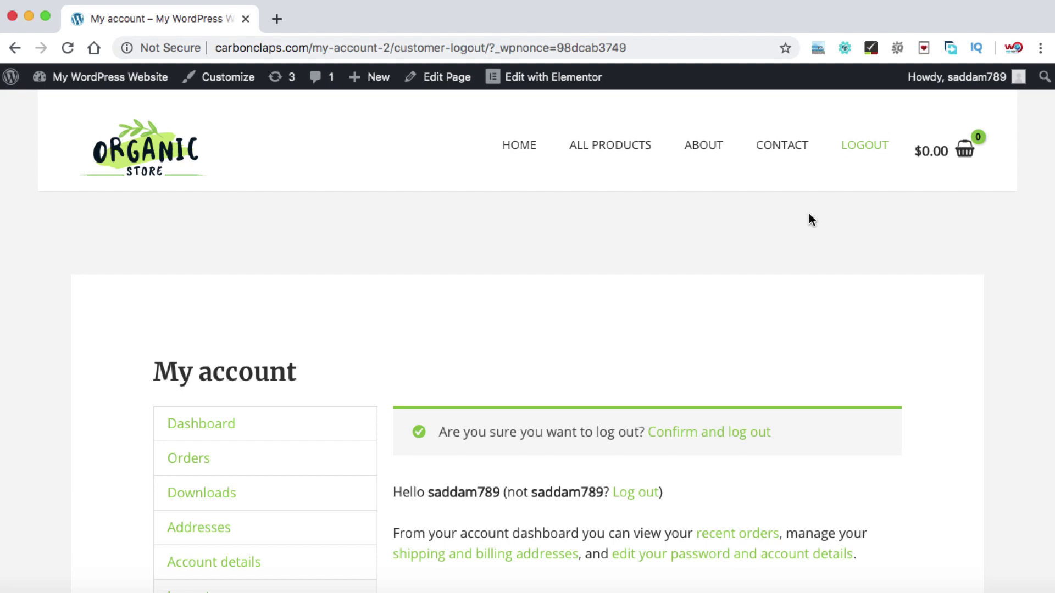
pyautogui.click(698, 433)
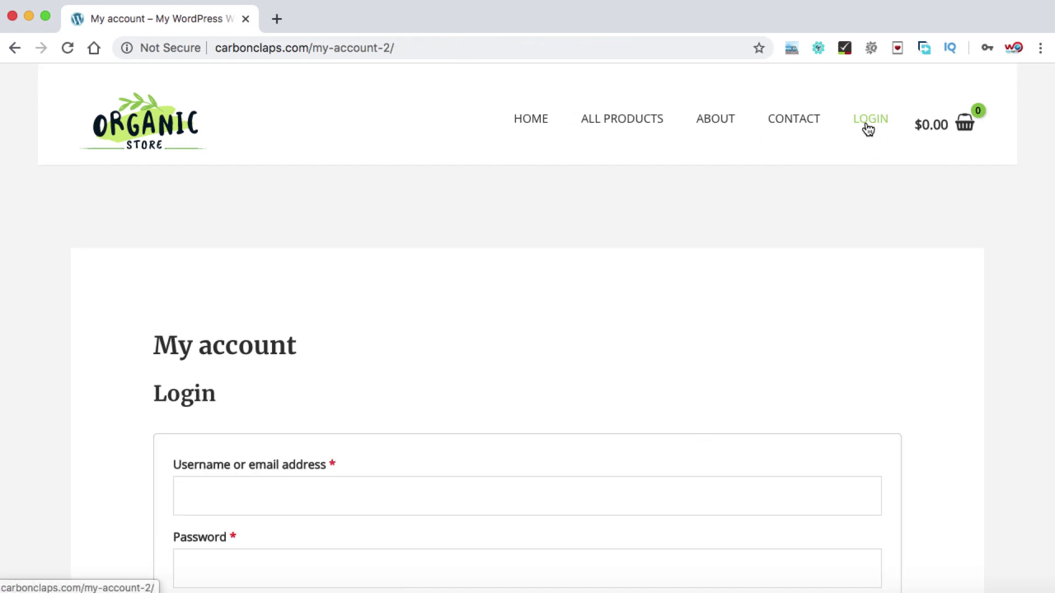
pyautogui.moveTo(868, 128)
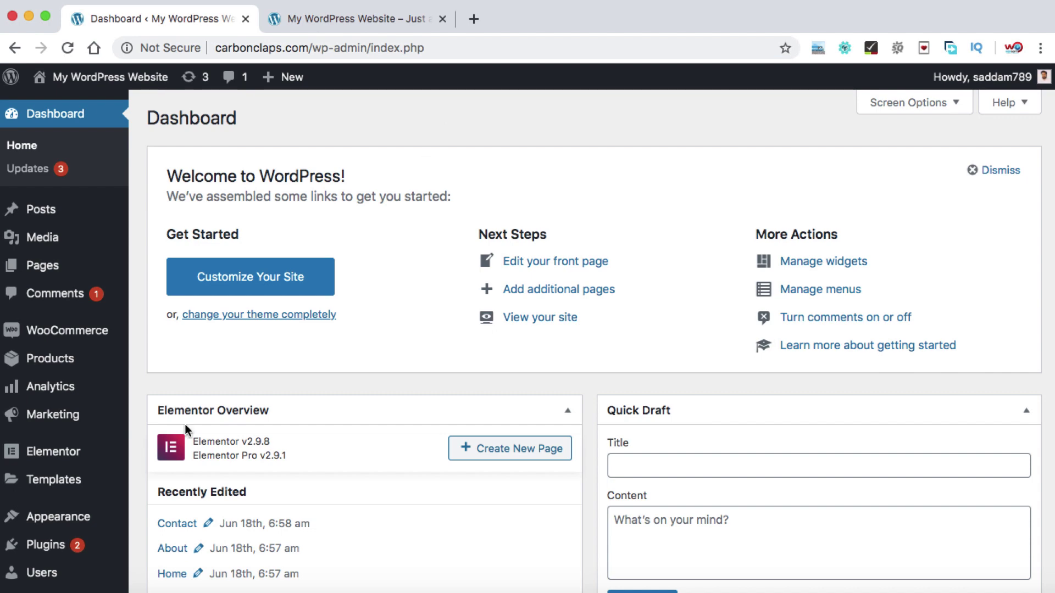
# Search the plugin directory for 'ultimate mem' and install the Ultimate Member plugin
pyautogui.scroll(-3, 185, 424)
pyautogui.moveTo(92, 463)
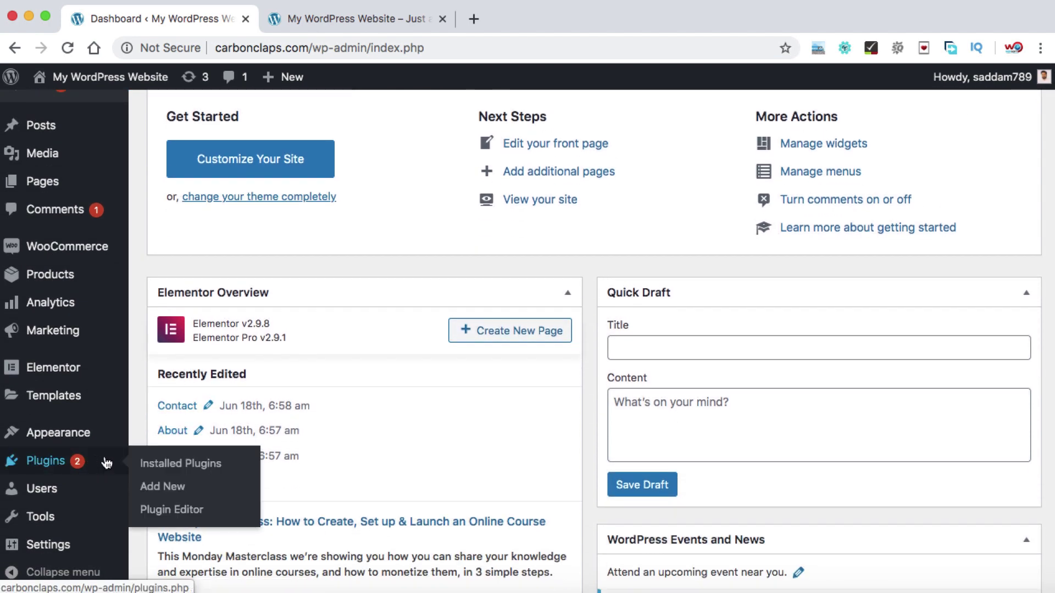
pyautogui.click(184, 487)
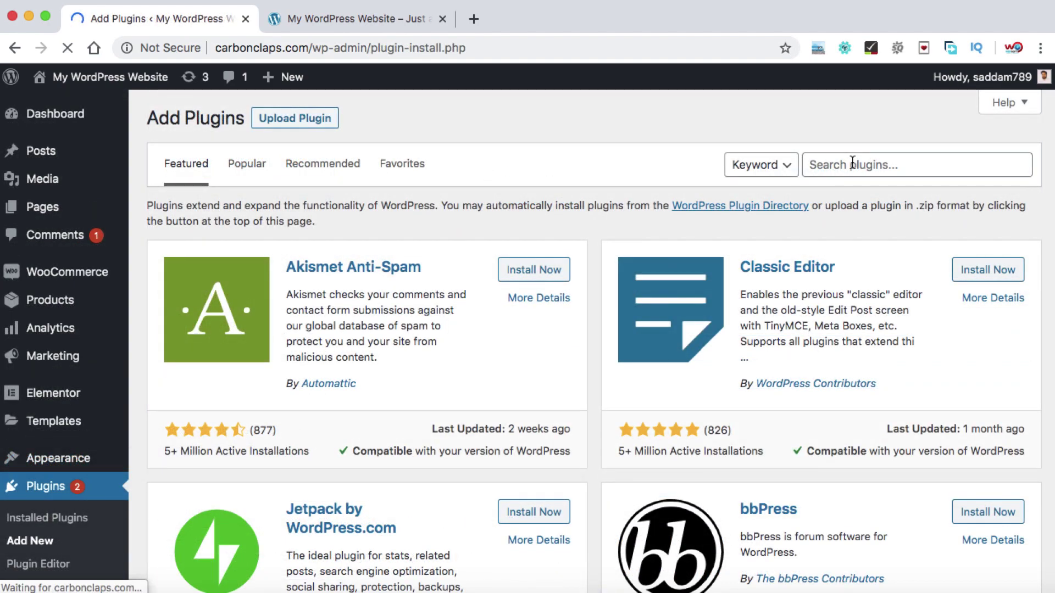
pyautogui.click(852, 163)
pyautogui.write('ultim')
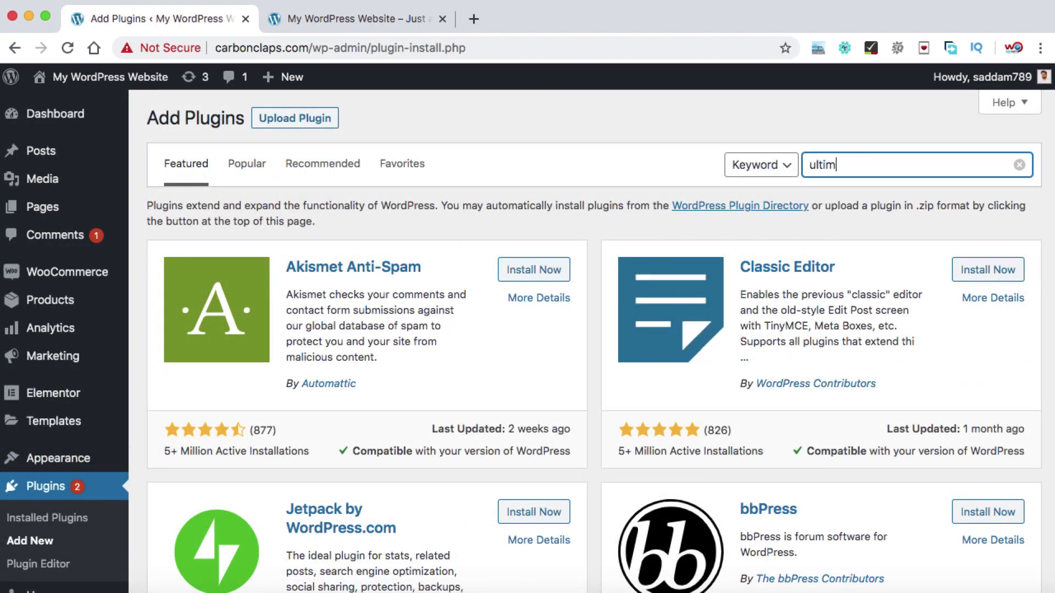
pyautogui.write('ate member')
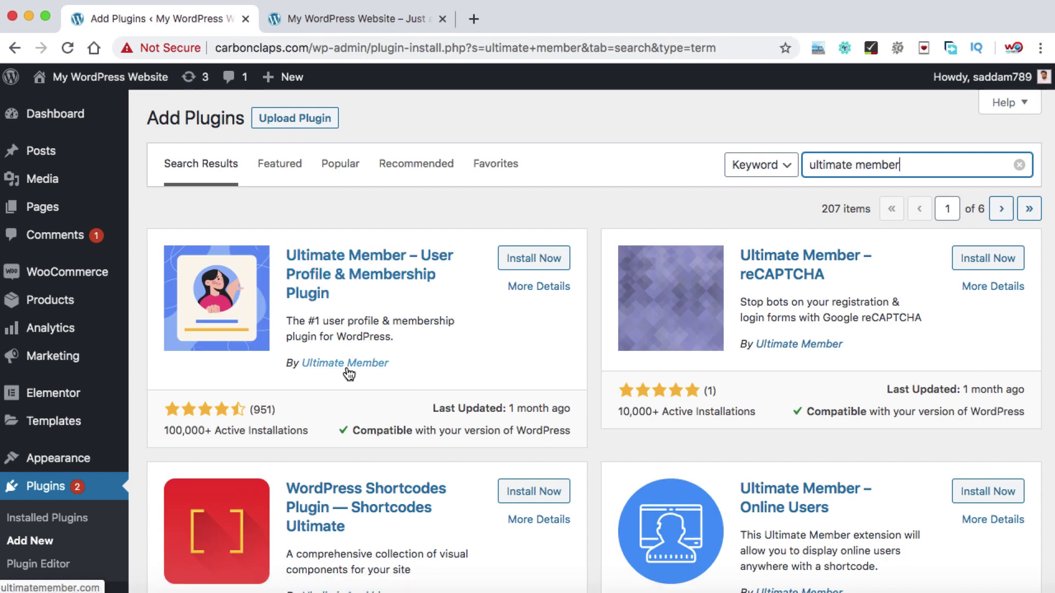
pyautogui.click(544, 263)
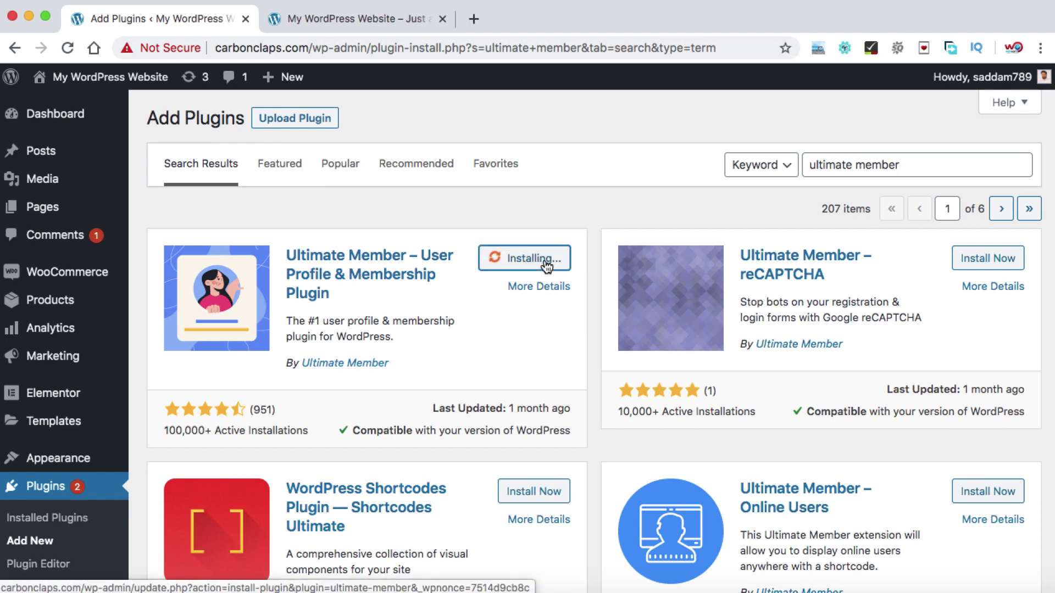
# Activate Ultimate Member and go to Appearance > Menus
pyautogui.click(545, 264)
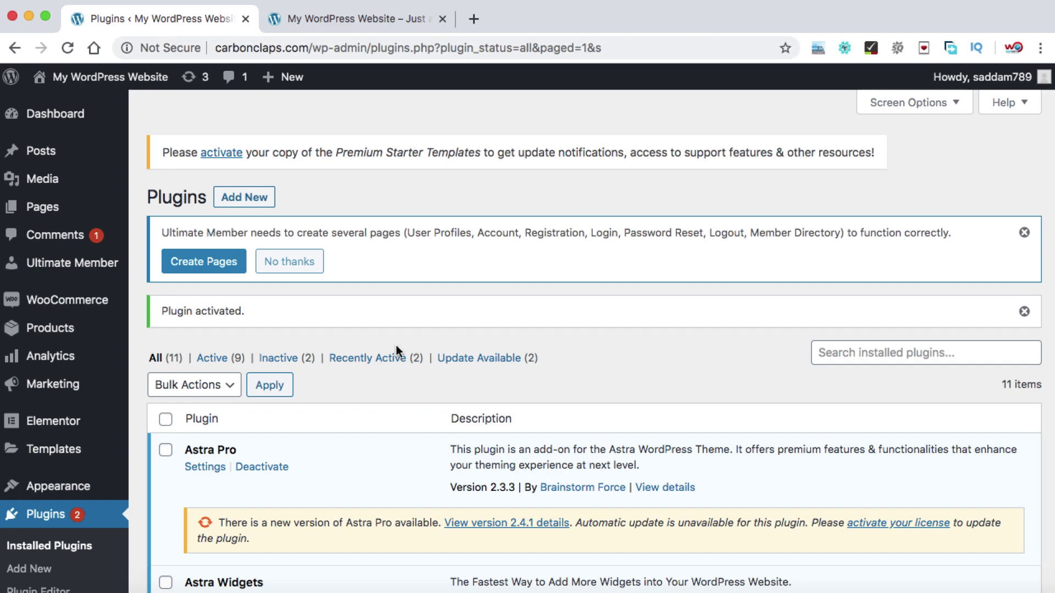
pyautogui.moveTo(86, 493)
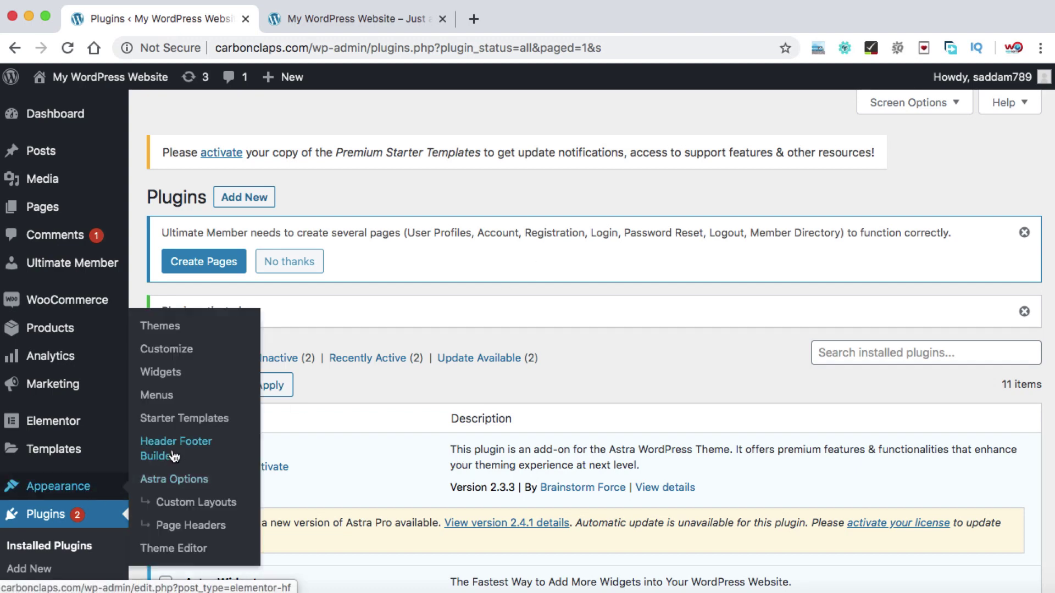
pyautogui.click(170, 405)
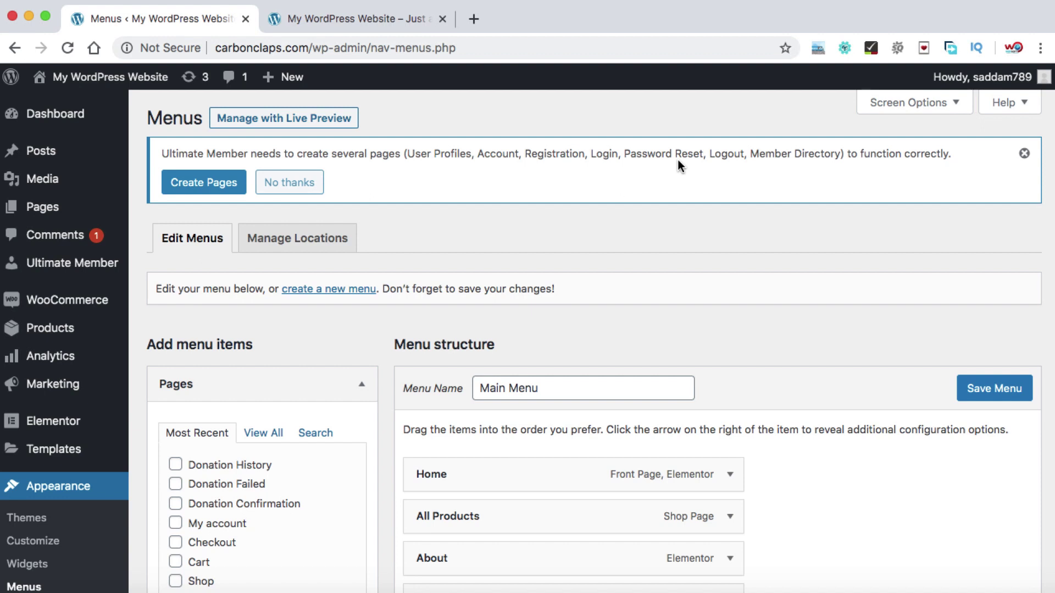
# Have Ultimate Member create its required pages, then go to All Pages
pyautogui.click(202, 186)
pyautogui.moveTo(55, 207)
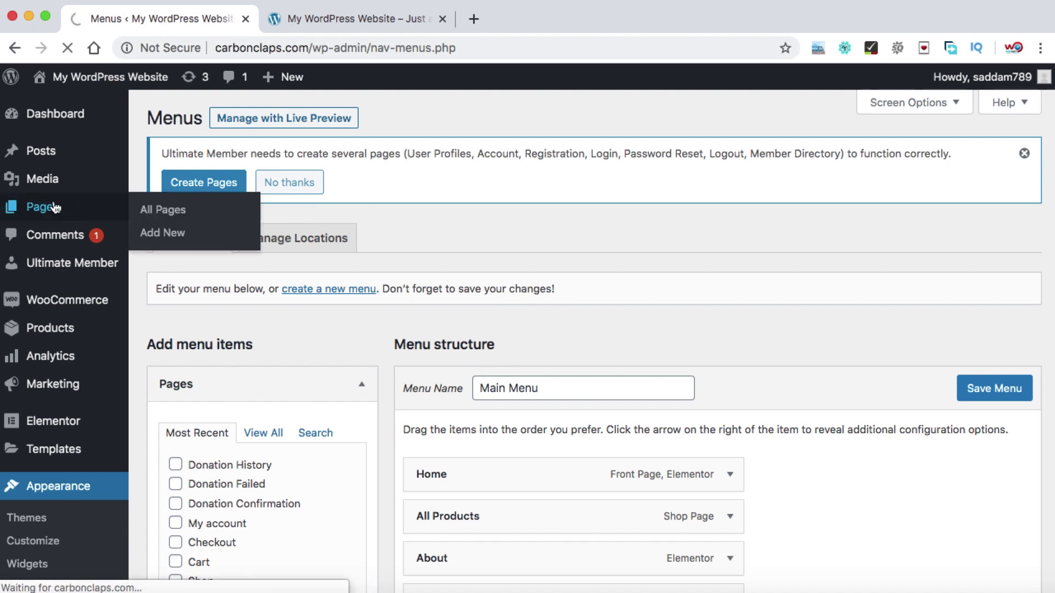
pyautogui.click(55, 208)
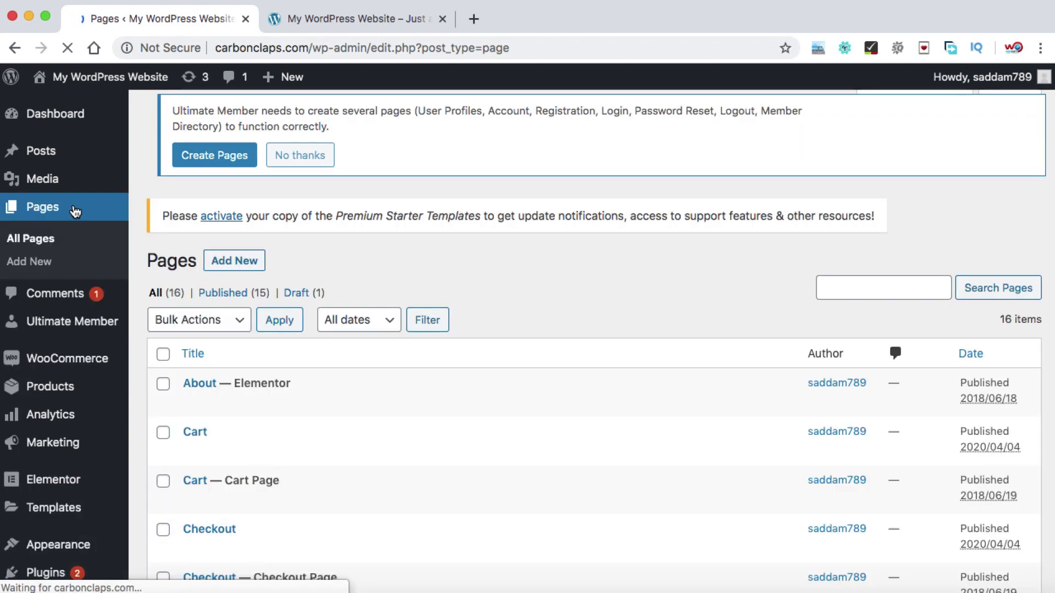
# Copy the link address of the My account page's View link
pyautogui.scroll(-3, 394, 373)
pyautogui.scroll(-6, 395, 371)
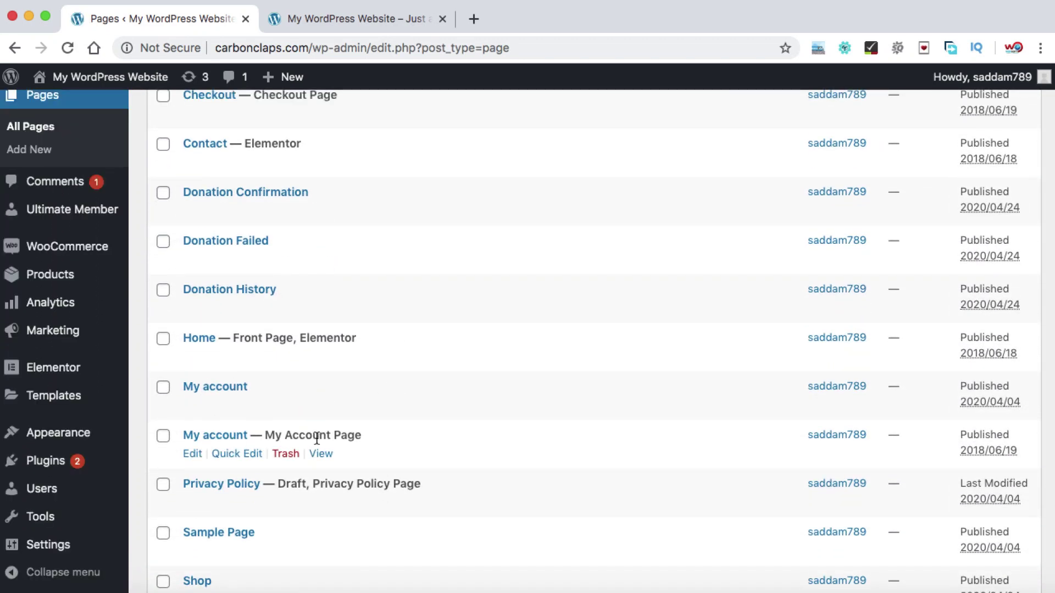
pyautogui.rightClick(322, 457)
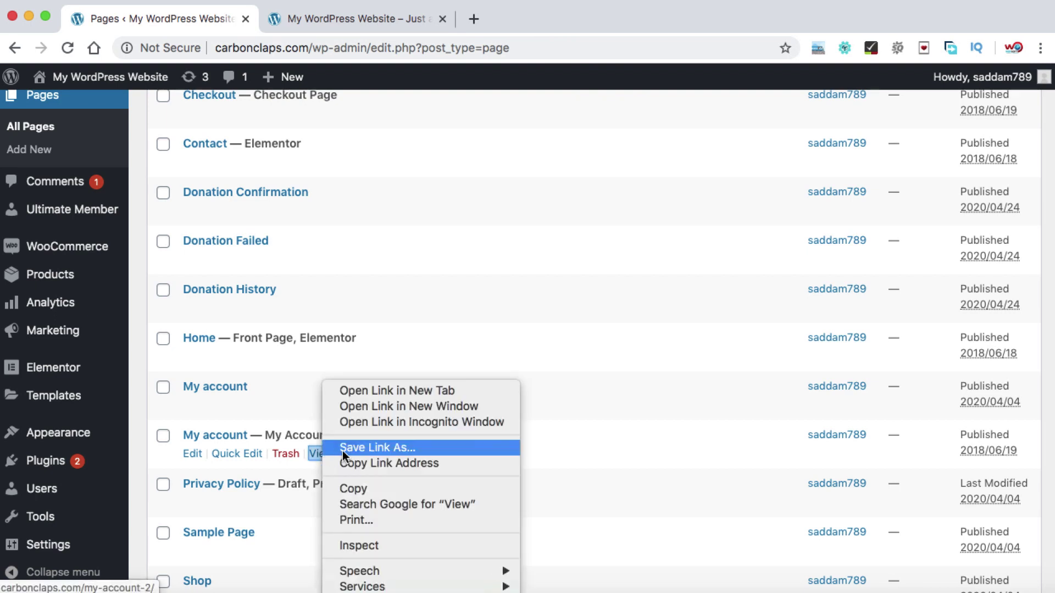
pyautogui.click(346, 463)
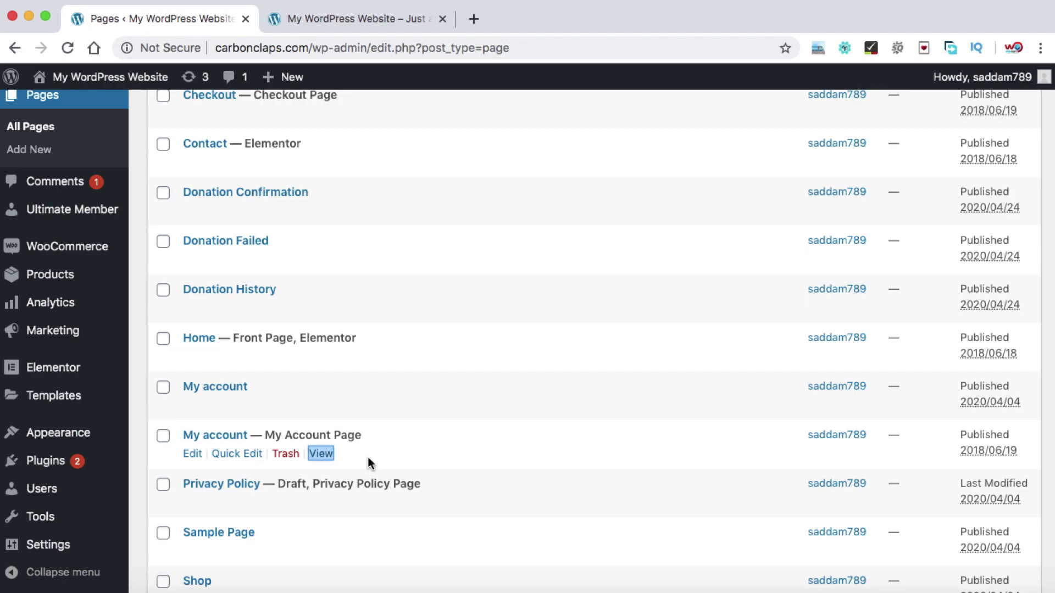
# Load the copied My account link (/my-account-2/) in an incognito window to see the logged-out menu
pyautogui.press('super+shift+n')
pyautogui.write('http://carbonclaps.com/my-account-2/')
pyautogui.press('Return')
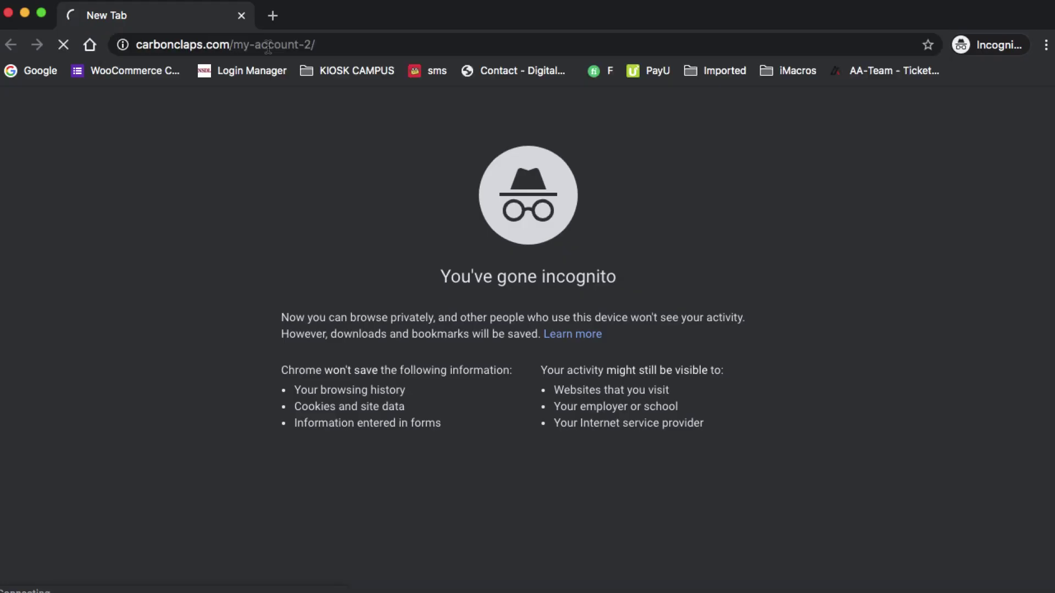
pyautogui.scroll(-3, 342, 171)
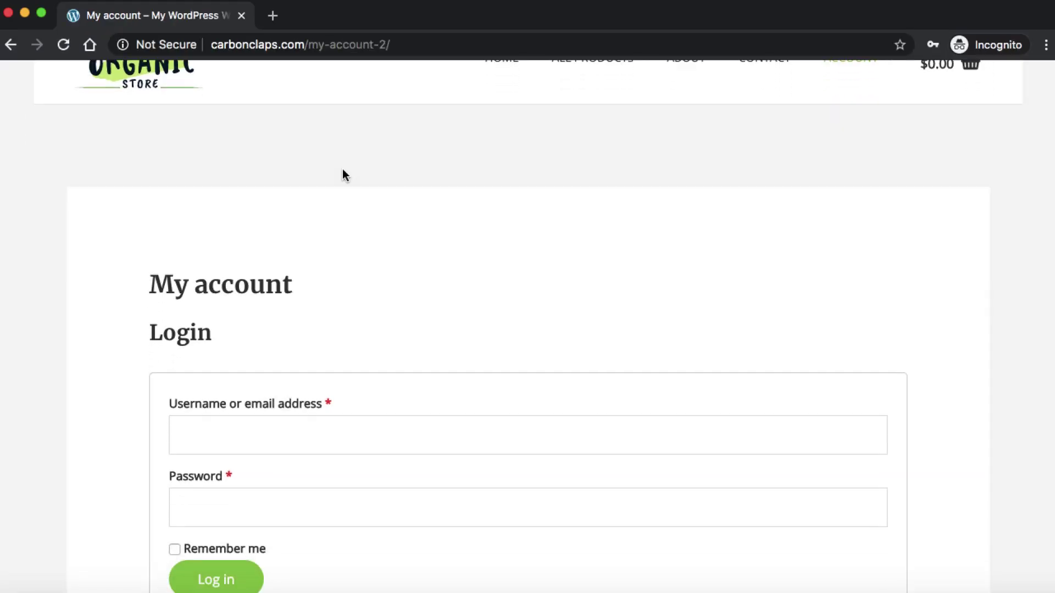
pyautogui.scroll(-2, 342, 169)
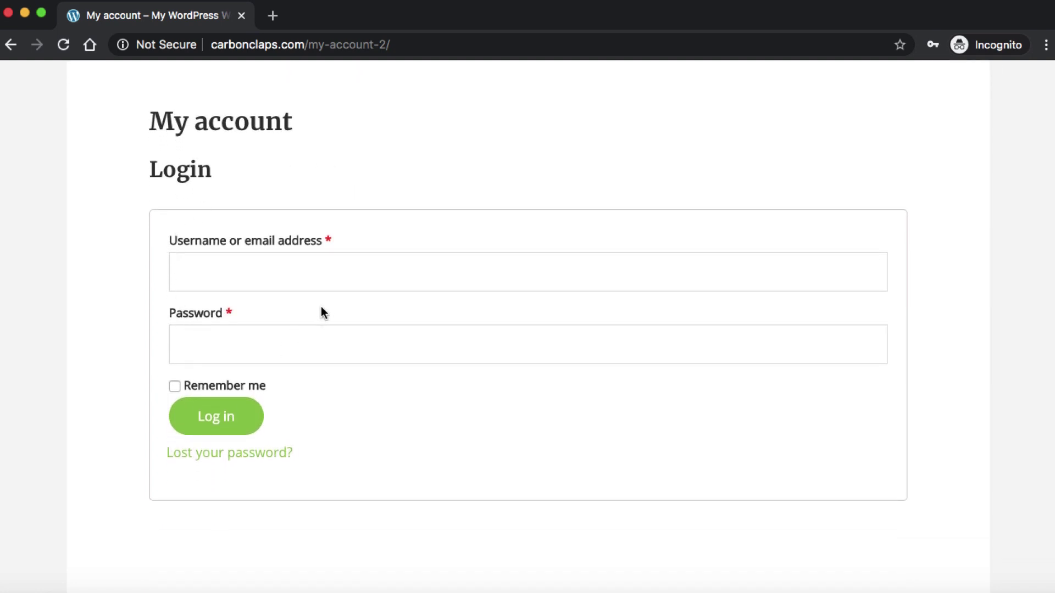
pyautogui.scroll(5, 502, 221)
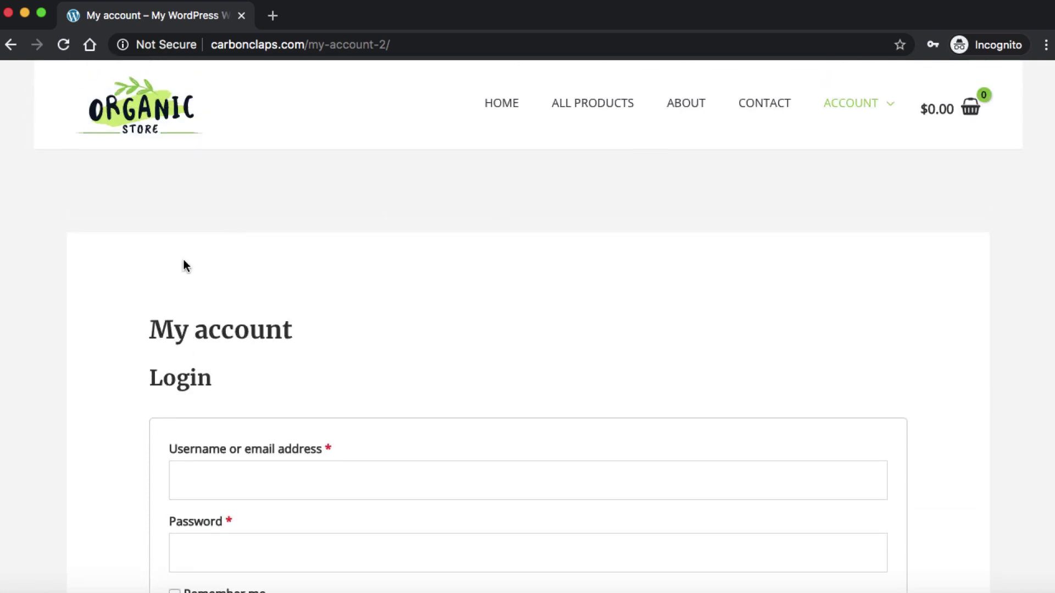
# Remove the Cart sub-item from under Account in the Main Menu
pyautogui.click(9, 13)
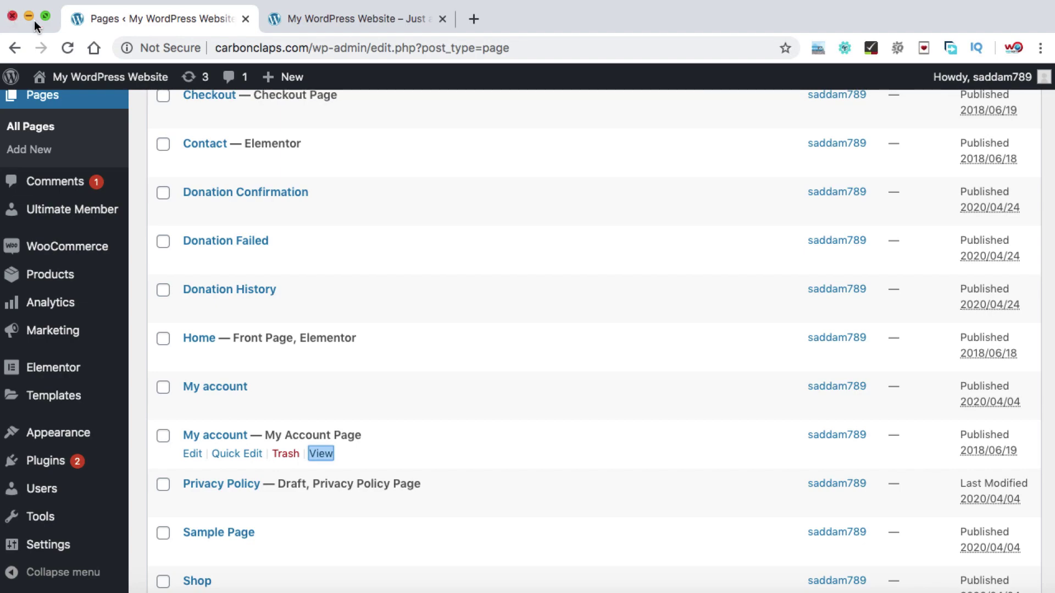
pyautogui.scroll(-1, 350, 205)
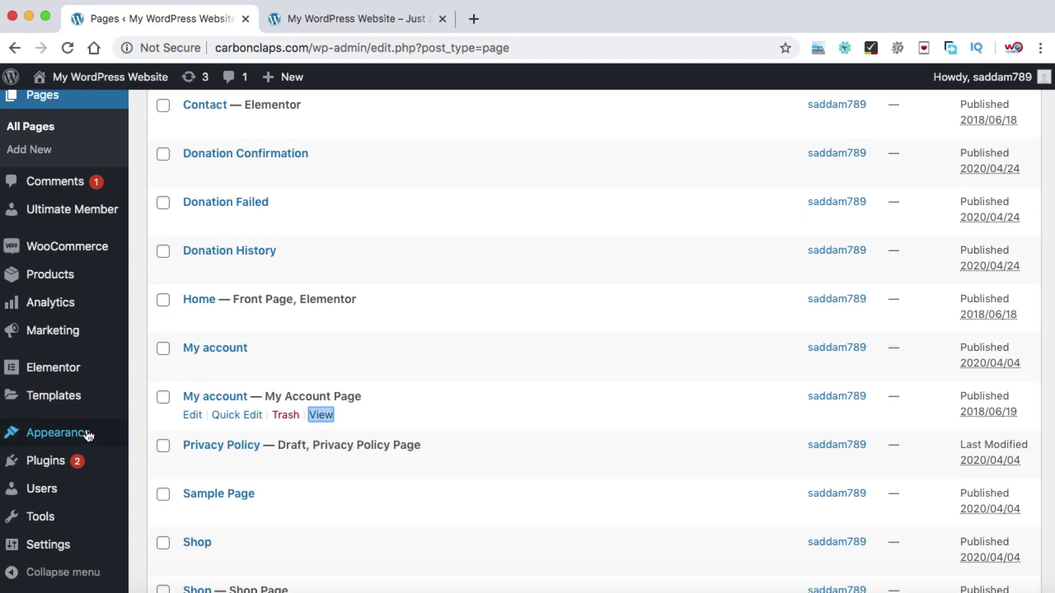
pyautogui.moveTo(93, 434)
pyautogui.click(157, 396)
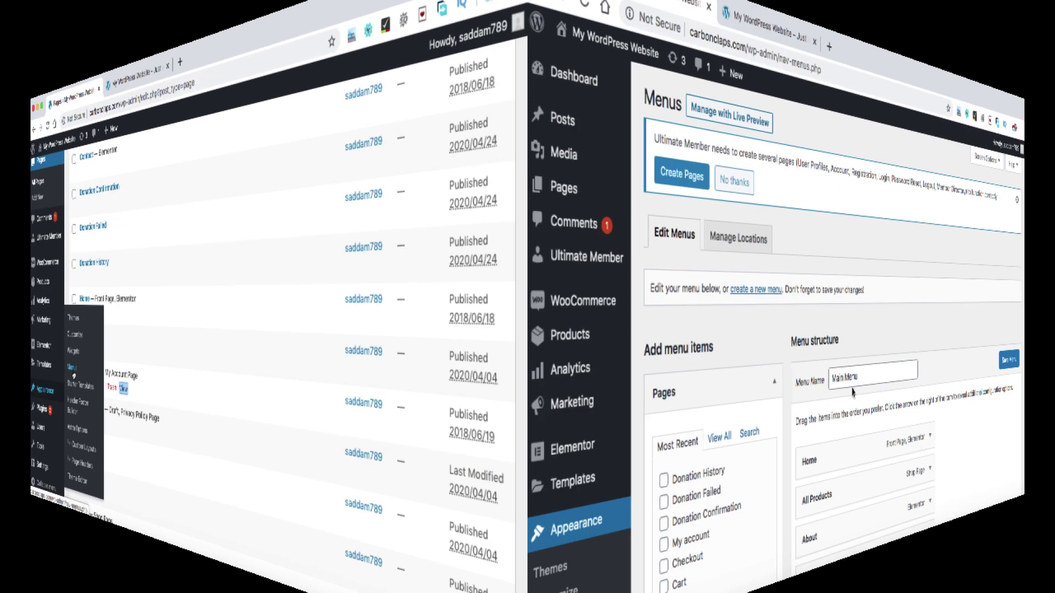
pyautogui.scroll(-5, 526, 398)
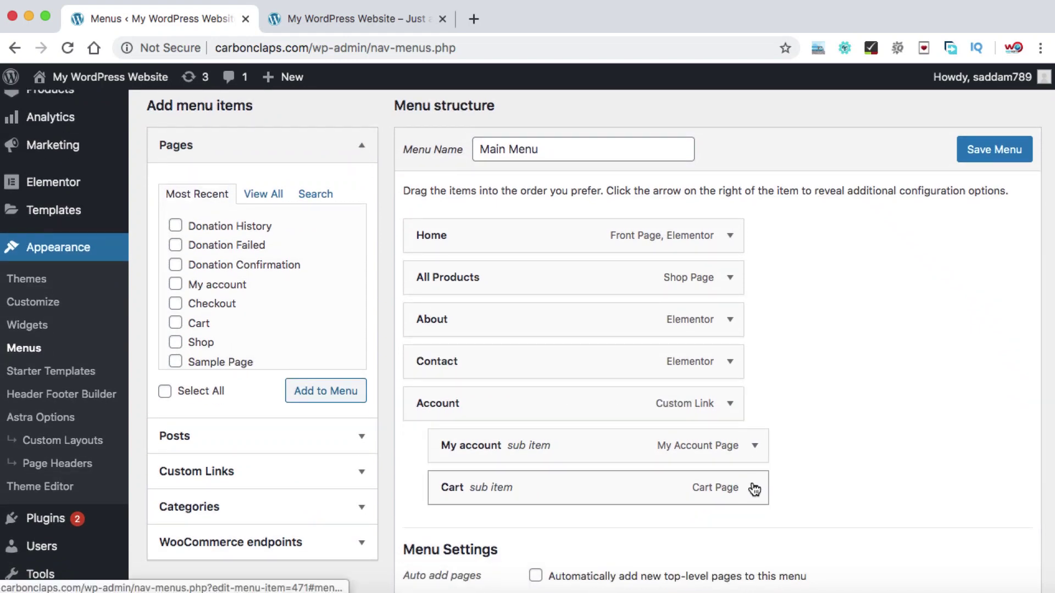
pyautogui.click(754, 488)
pyautogui.scroll(-2, 555, 526)
pyautogui.scroll(-5, 555, 526)
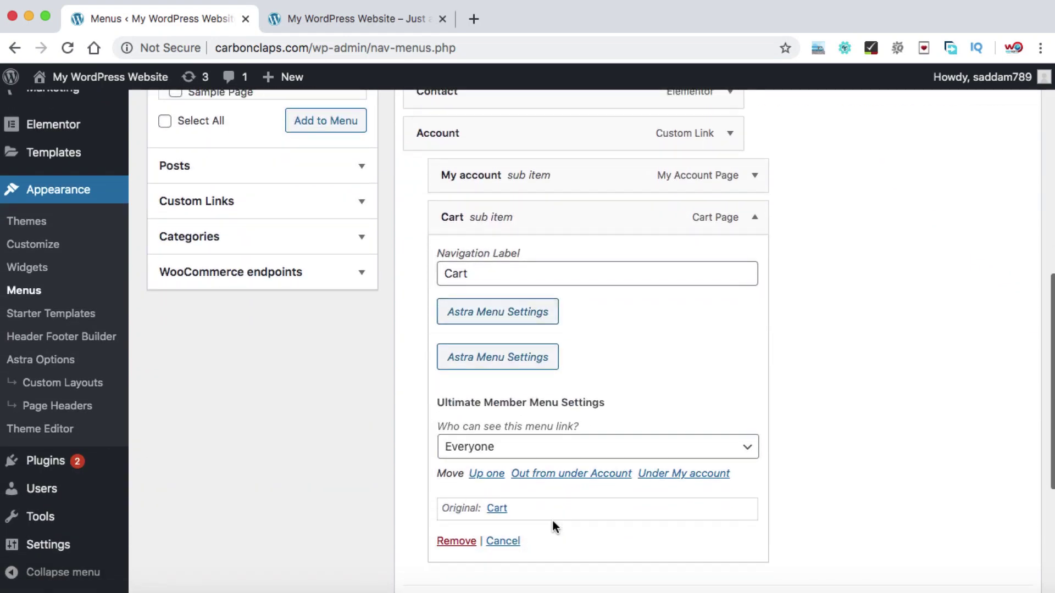
pyautogui.click(457, 503)
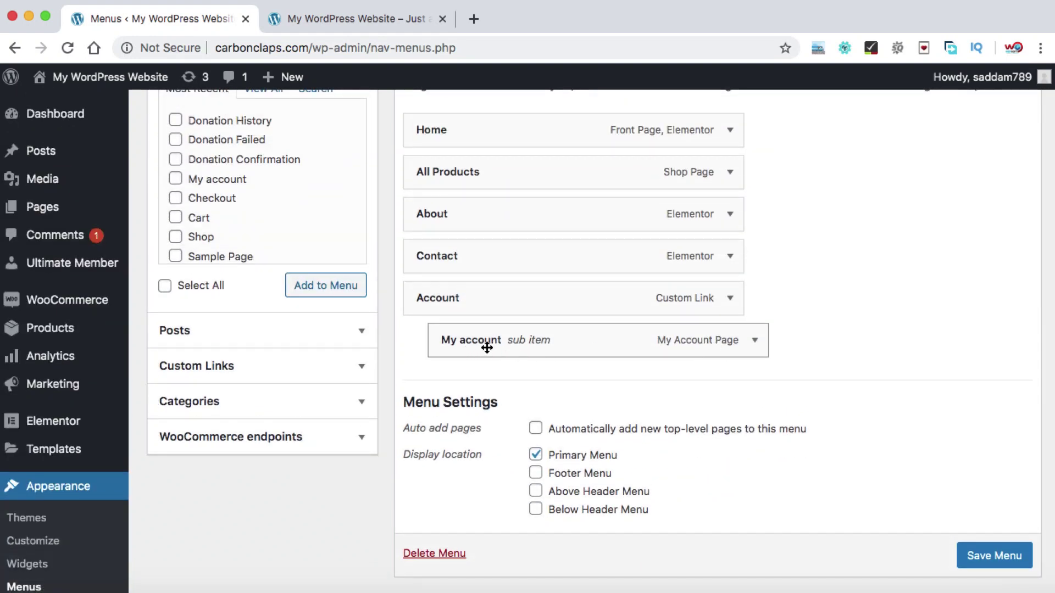
# Expand the Account menu item's settings
pyautogui.click(730, 297)
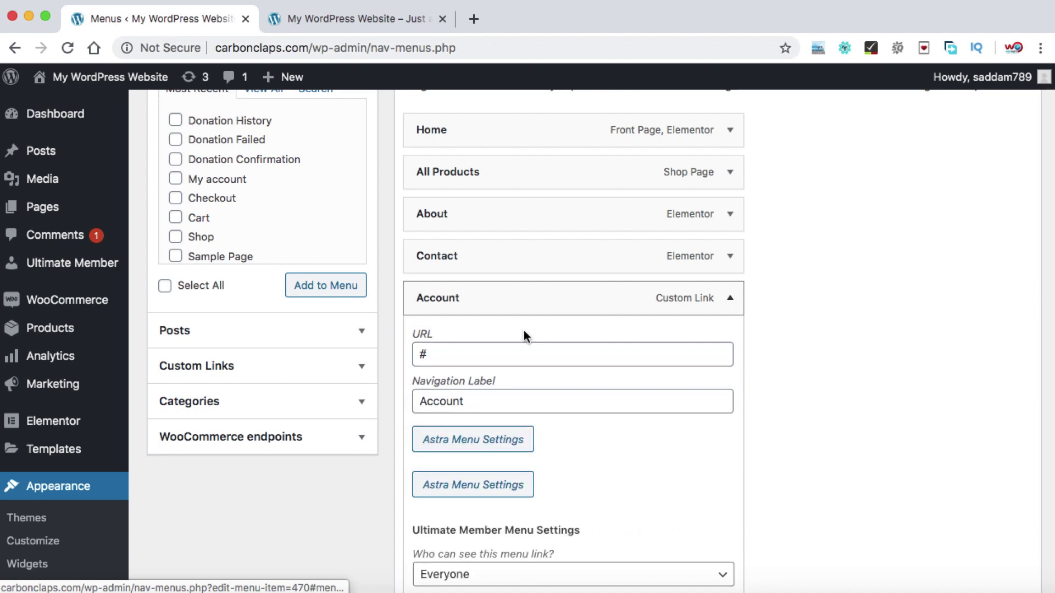
pyautogui.scroll(-3, 478, 341)
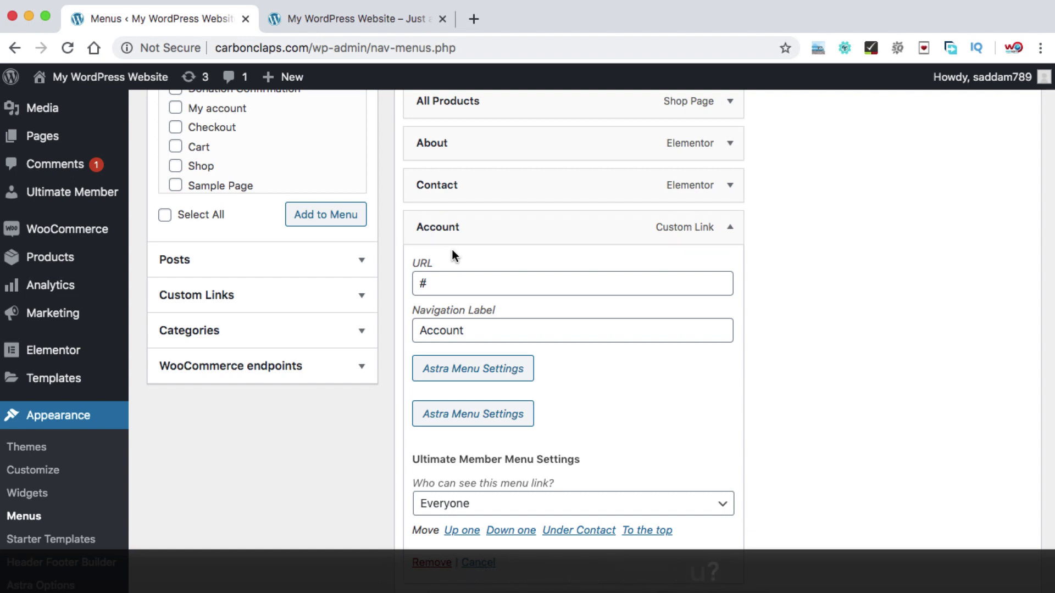
pyautogui.scroll(-2, 452, 251)
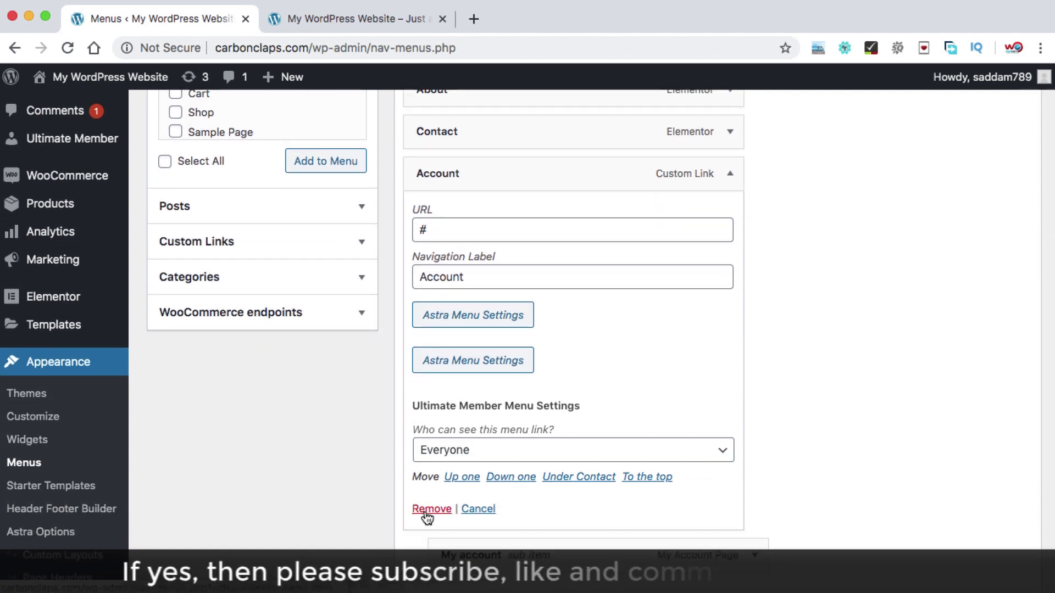
# Delete the Account custom link so My account sits top-level after Contact
pyautogui.click(427, 510)
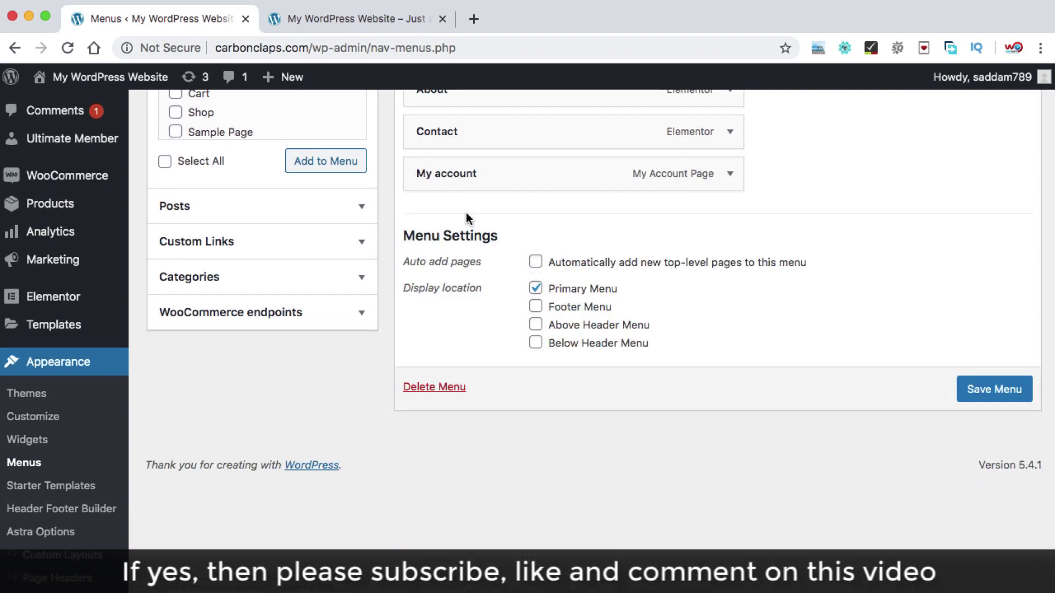
pyautogui.scroll(5, 422, 248)
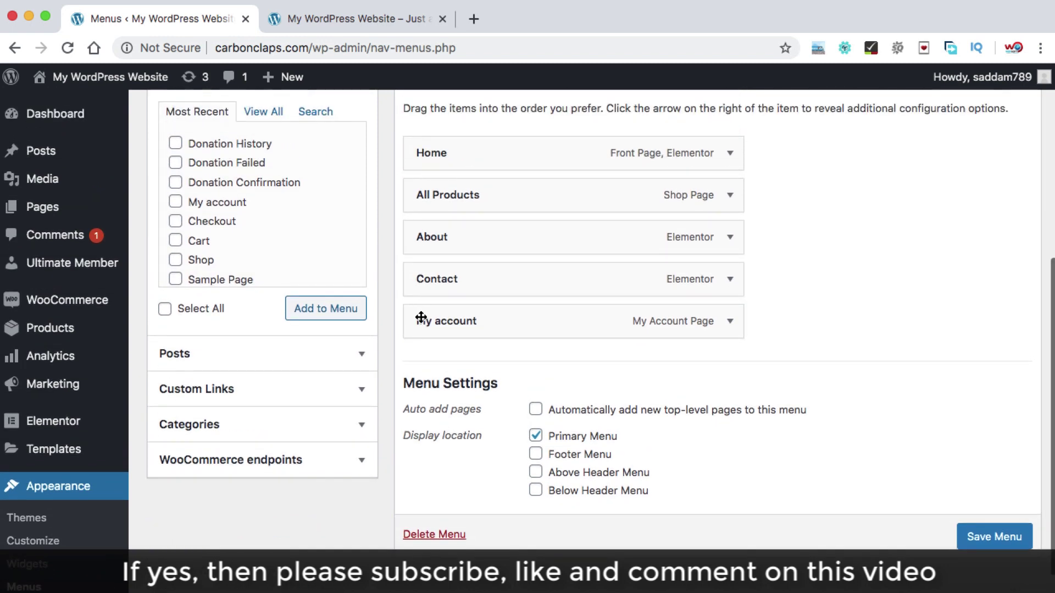
# Expand the My account item and review its 'Who can see this menu link?' options, still Everyone
pyautogui.click(731, 326)
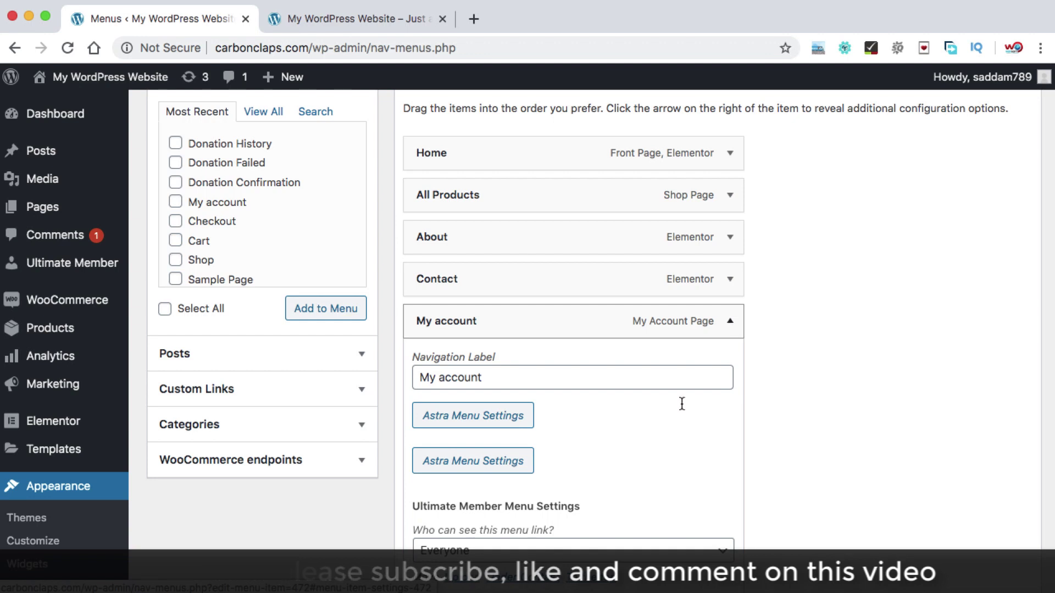
pyautogui.scroll(-5, 658, 441)
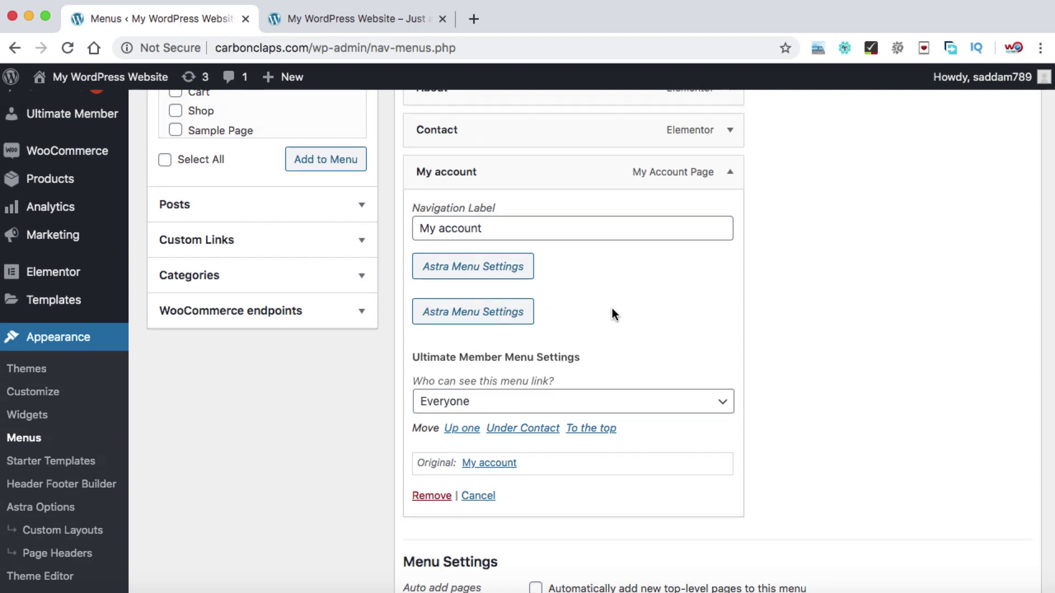
pyautogui.scroll(1, 615, 311)
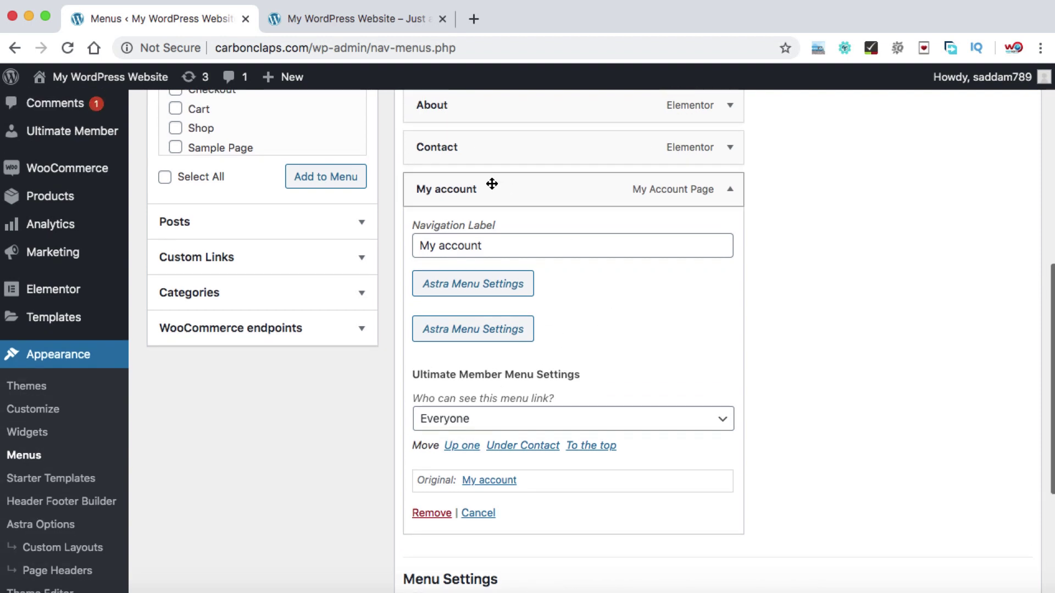
pyautogui.click(730, 149)
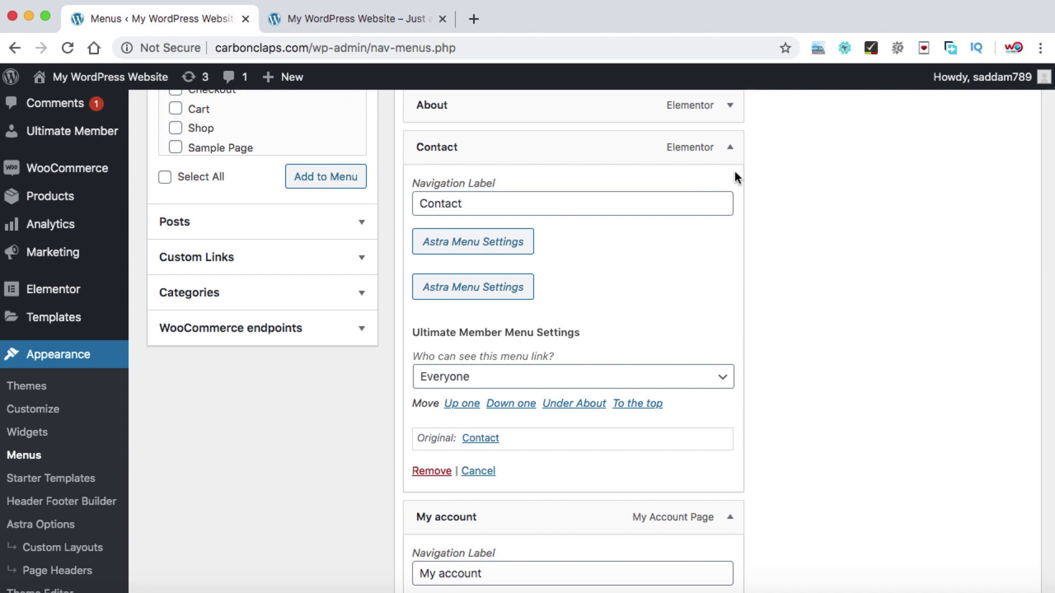
pyautogui.click(731, 151)
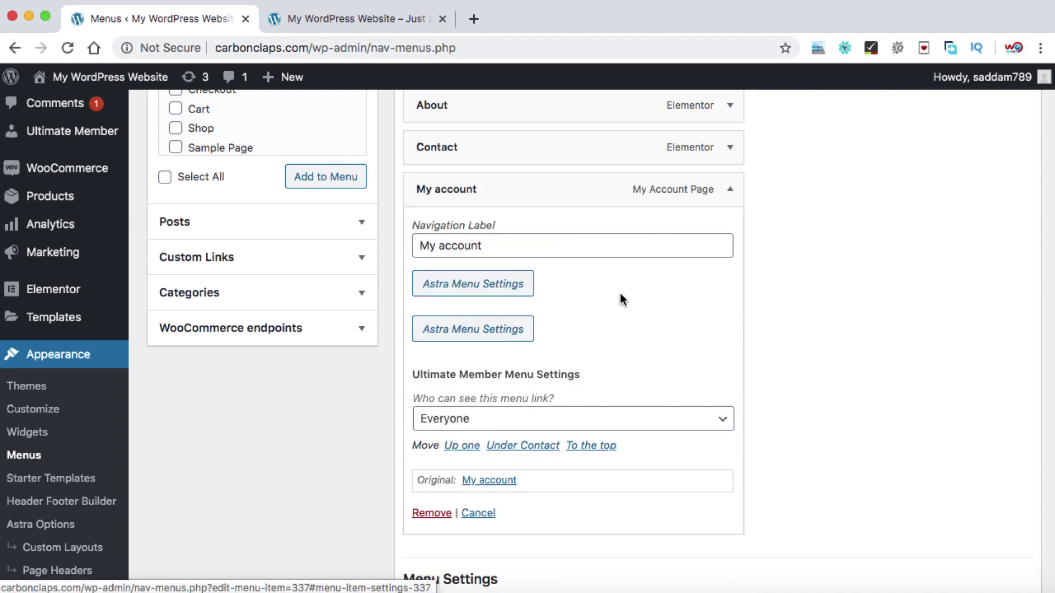
pyautogui.scroll(-2, 619, 299)
pyautogui.scroll(-2, 515, 321)
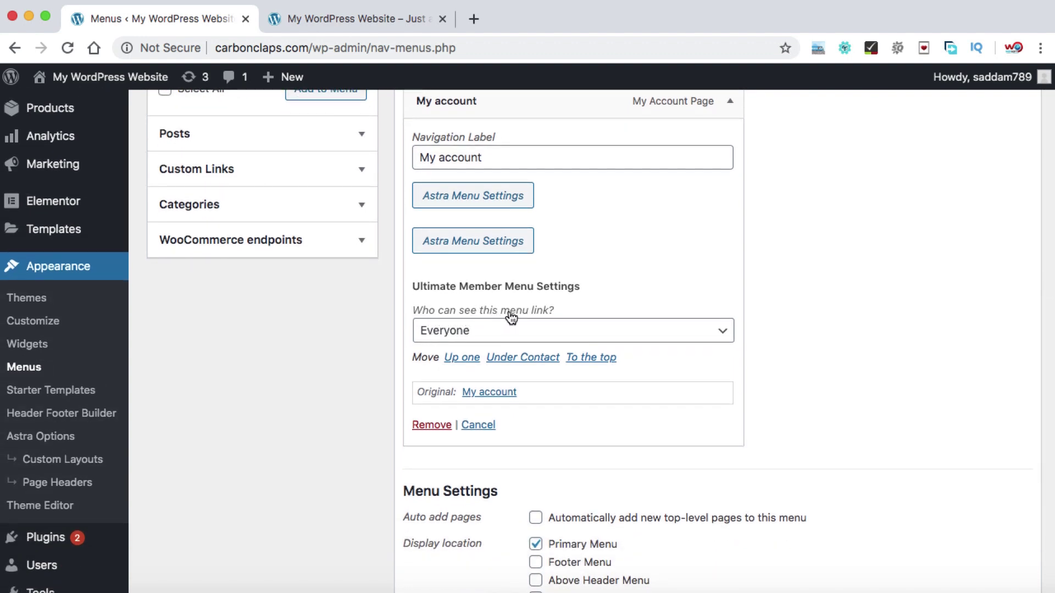
pyautogui.click(525, 330)
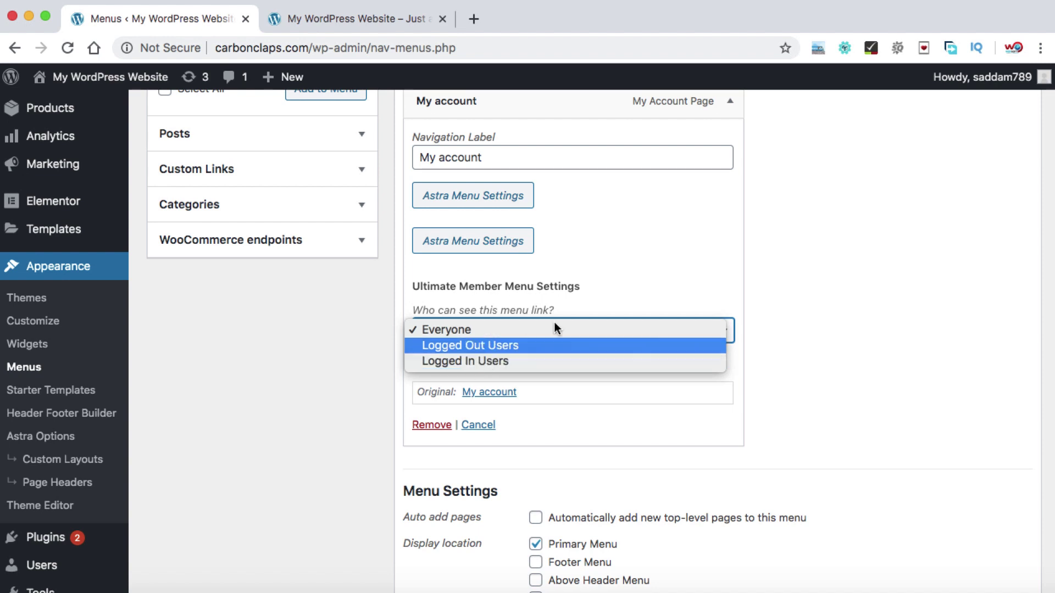
pyautogui.scroll(1, 597, 305)
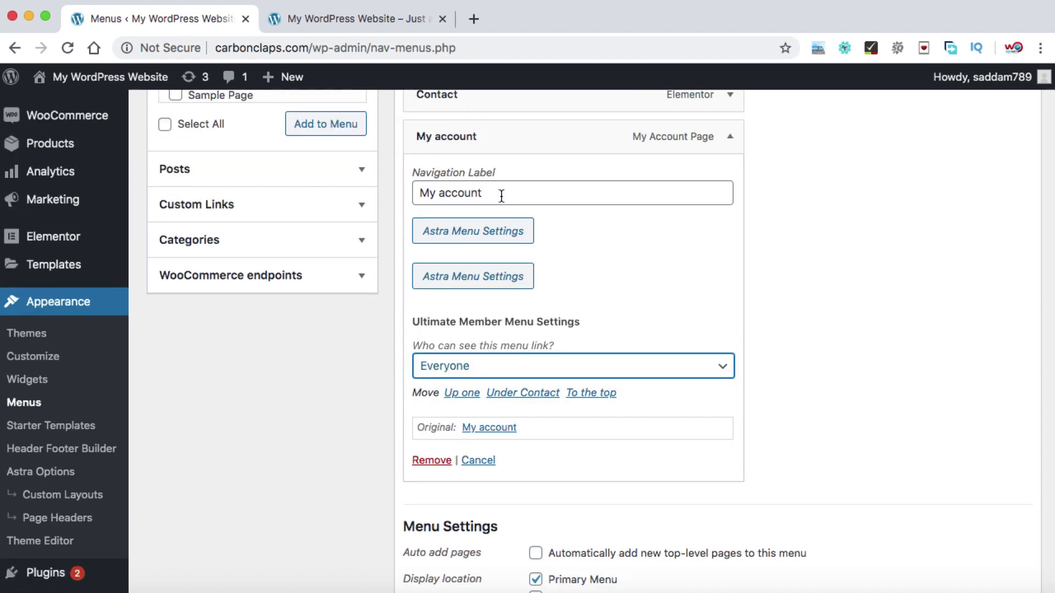
# Relabel the My account item 'Login' and restrict it to Logged Out Users
pyautogui.moveTo(489, 193); pyautogui.dragTo(422, 191)
pyautogui.write('Login')
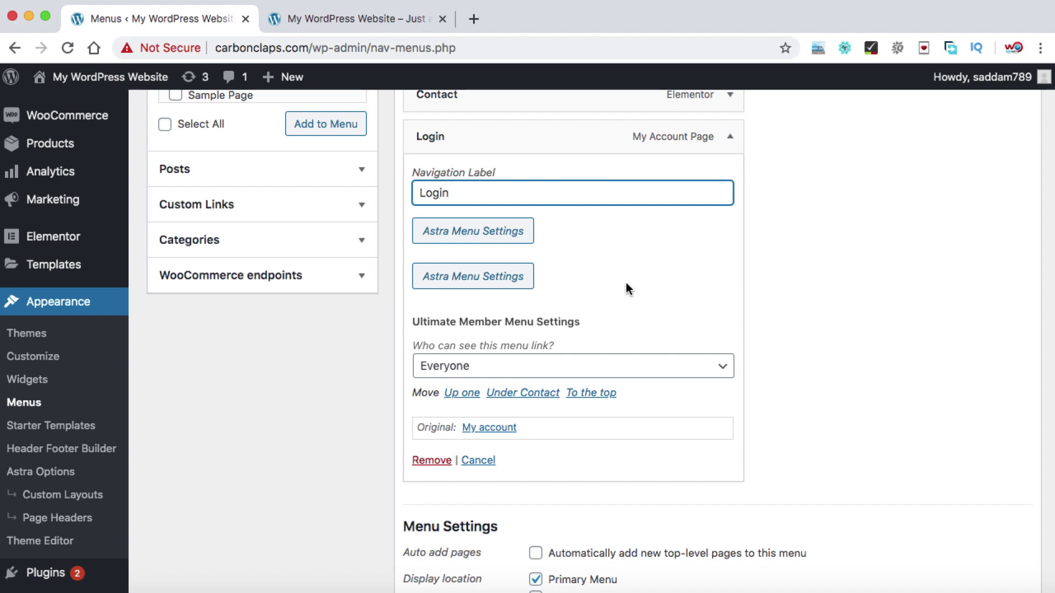
pyautogui.click(627, 284)
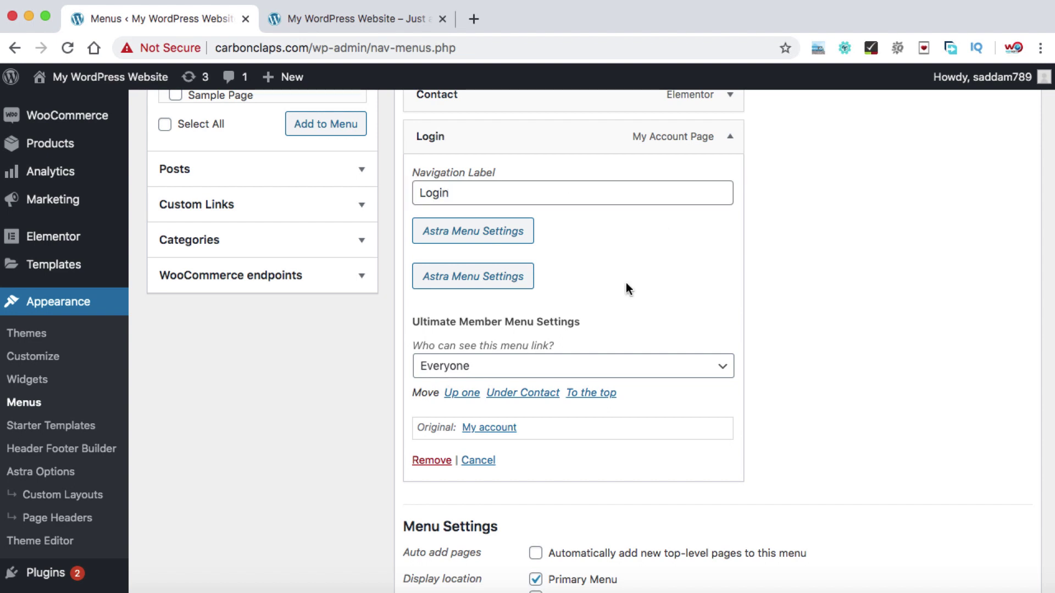
pyautogui.click(628, 368)
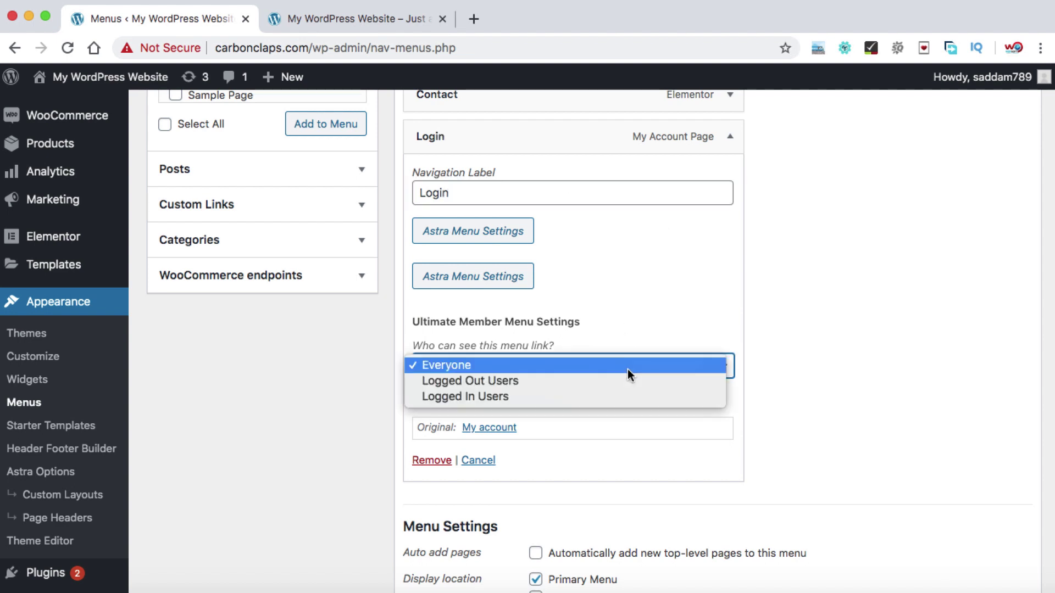
pyautogui.click(526, 381)
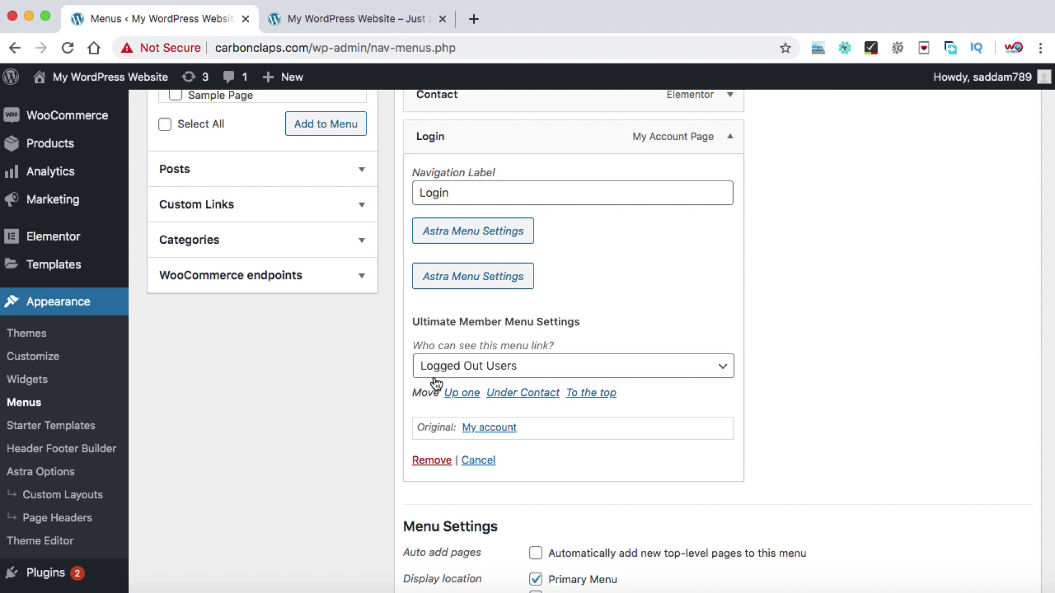
pyautogui.click(731, 140)
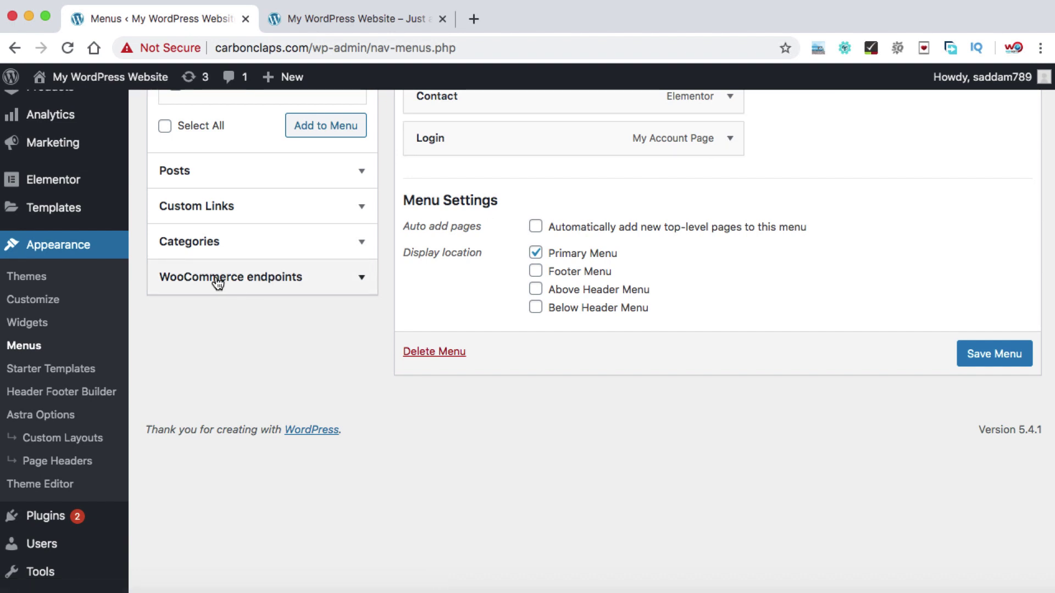
# Add the WooCommerce Logout endpoint to the menu below Login and expand its settings
pyautogui.click(360, 279)
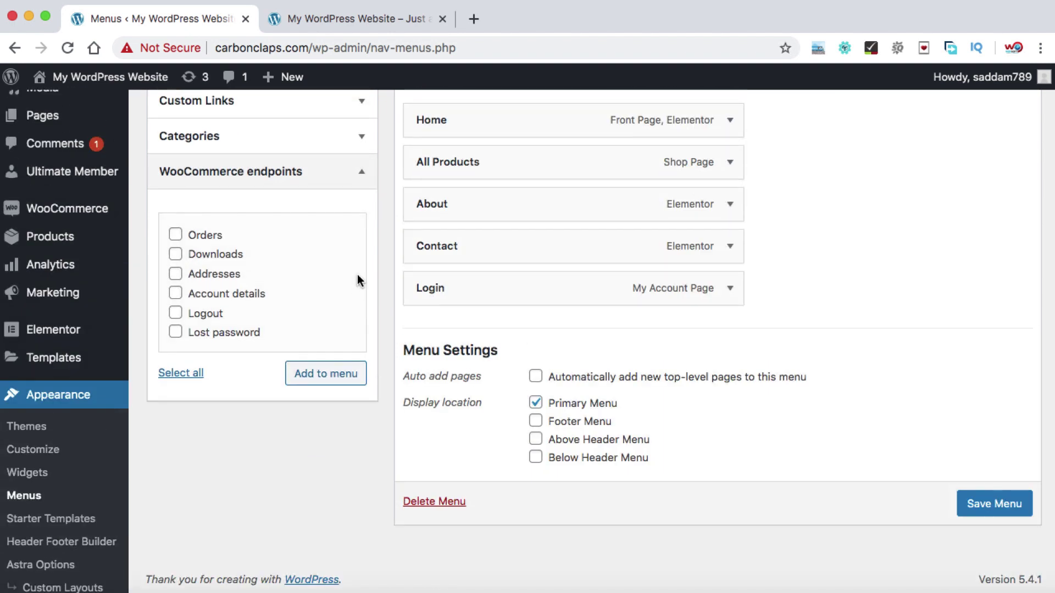
pyautogui.click(176, 314)
pyautogui.click(320, 380)
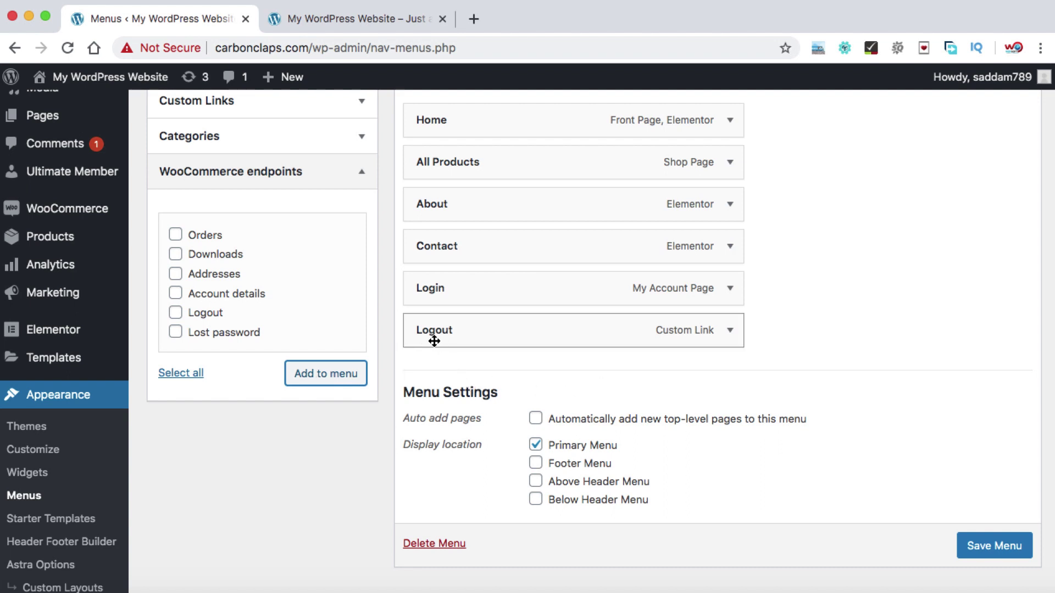
pyautogui.click(730, 332)
# Set the Logout item's 'Who can see this menu link?' to Logged In Users and save the menu
pyautogui.scroll(-5, 734, 336)
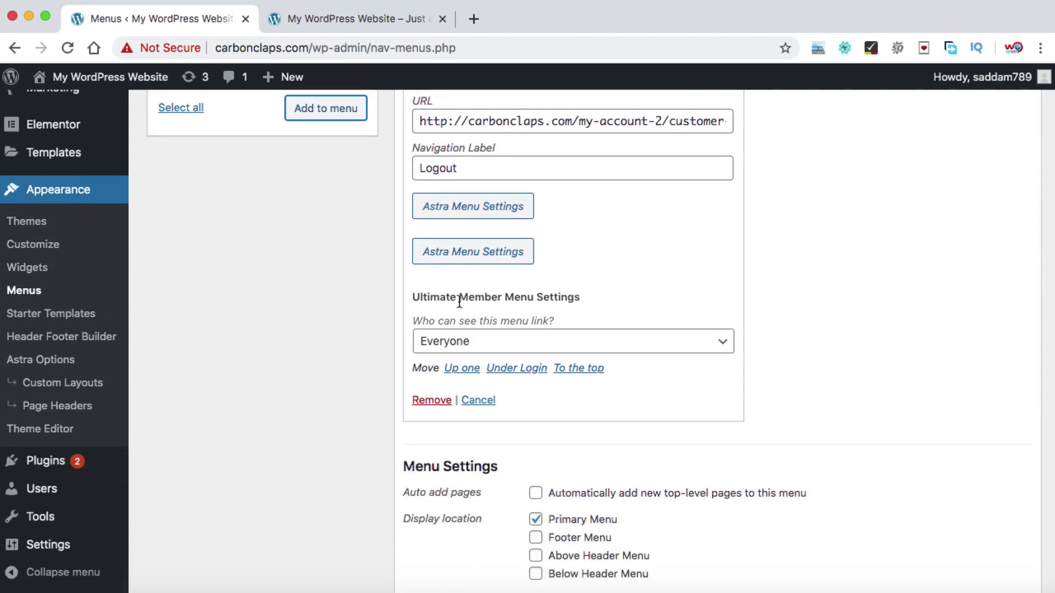
pyautogui.click(476, 346)
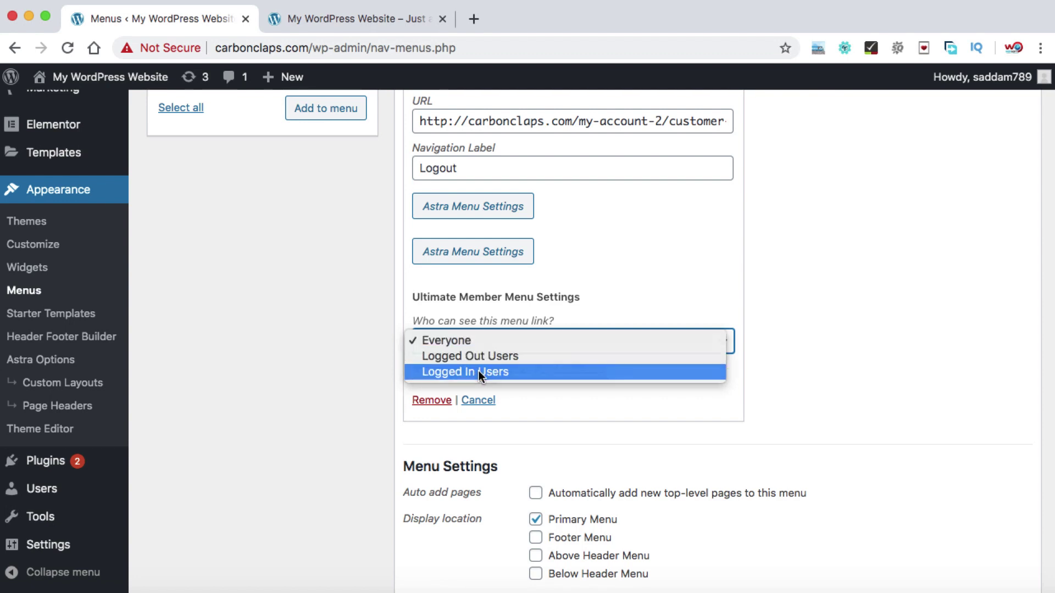
pyautogui.click(478, 371)
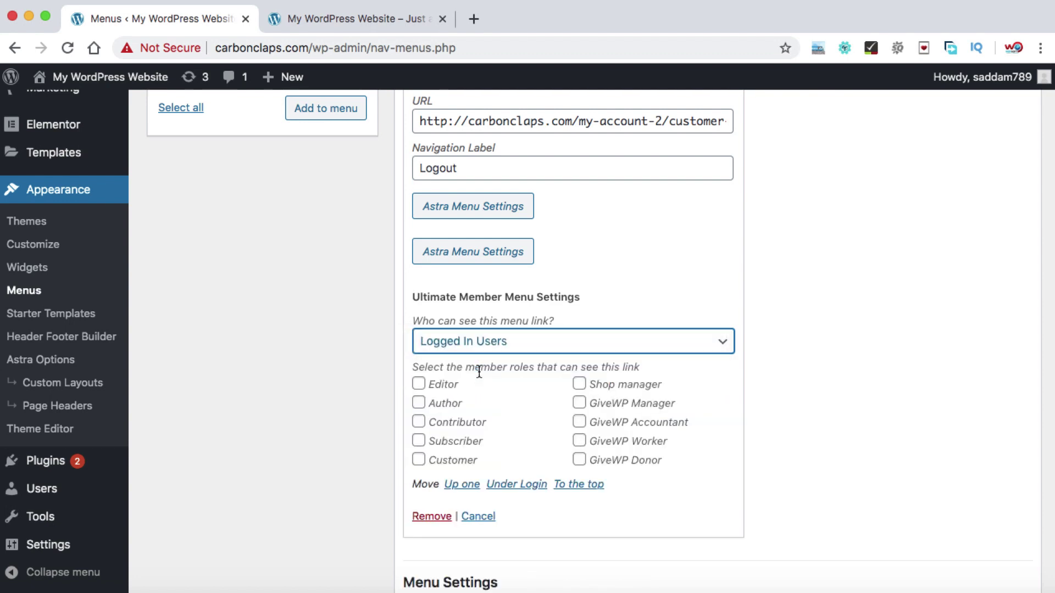
pyautogui.click(526, 371)
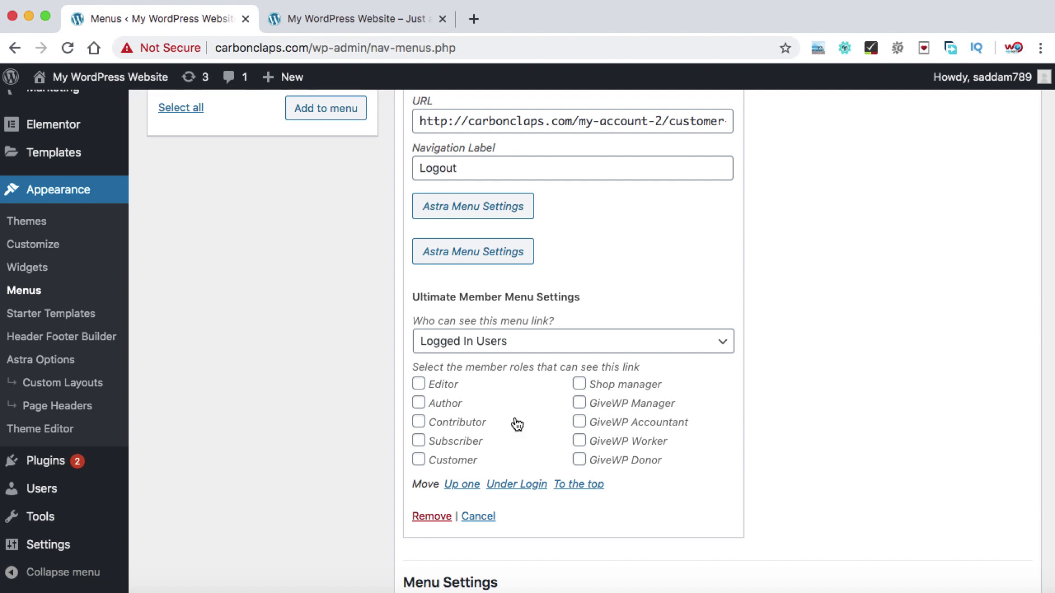
pyautogui.scroll(3, 661, 266)
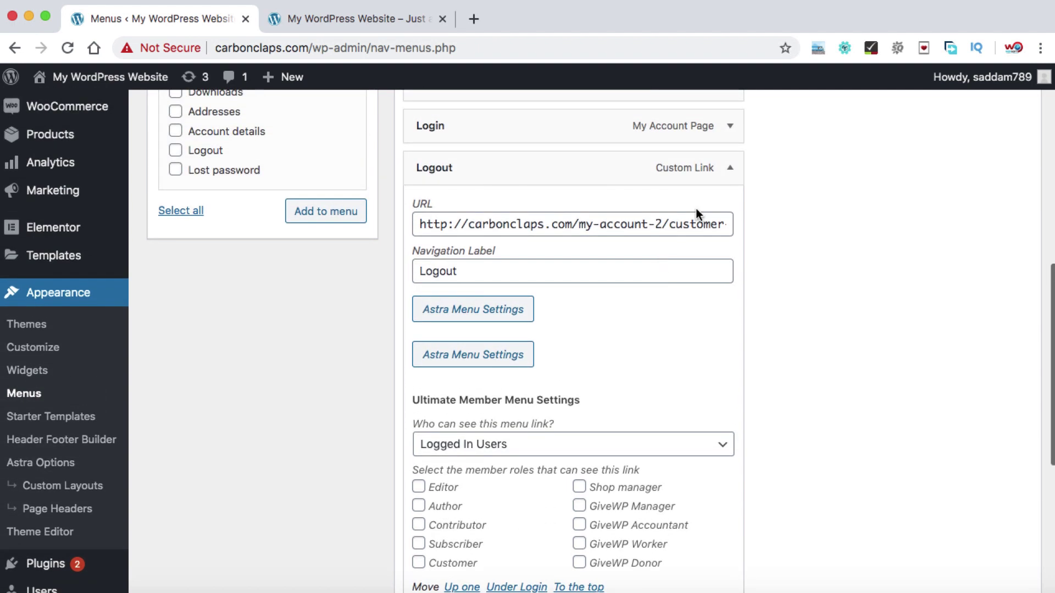
pyautogui.click(734, 168)
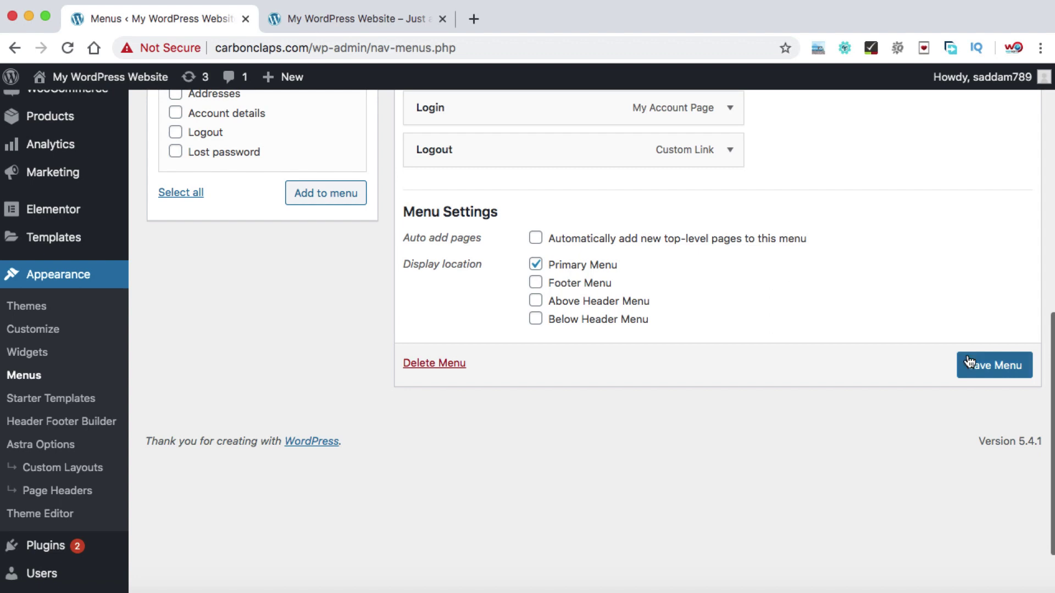
pyautogui.click(991, 367)
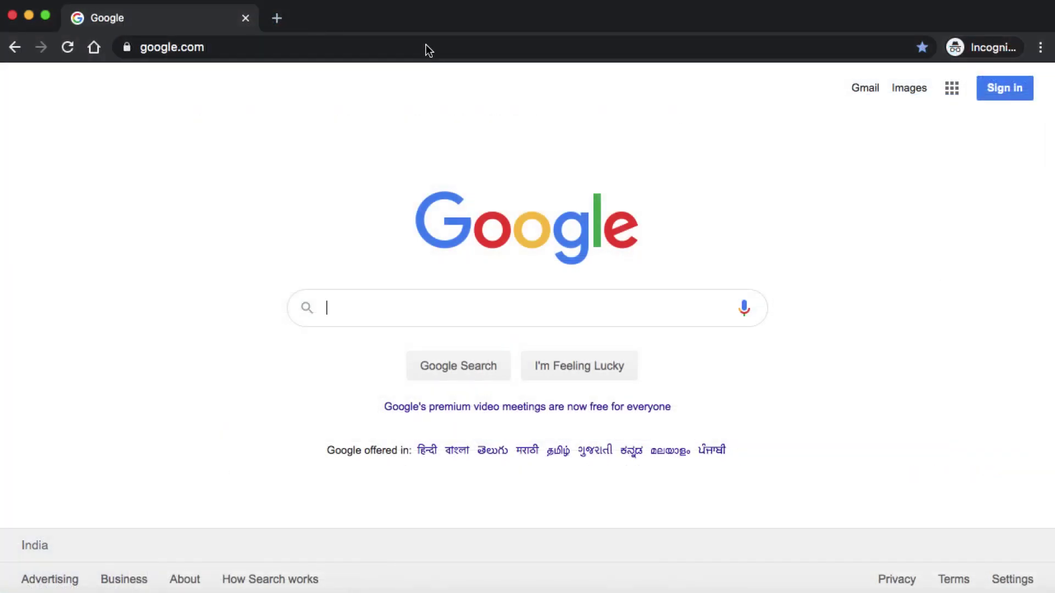
# Load carbonclaps.com in the incognito window to check that the Organic Store menu shows Login
pyautogui.click(428, 51)
pyautogui.write('carbonclaps')
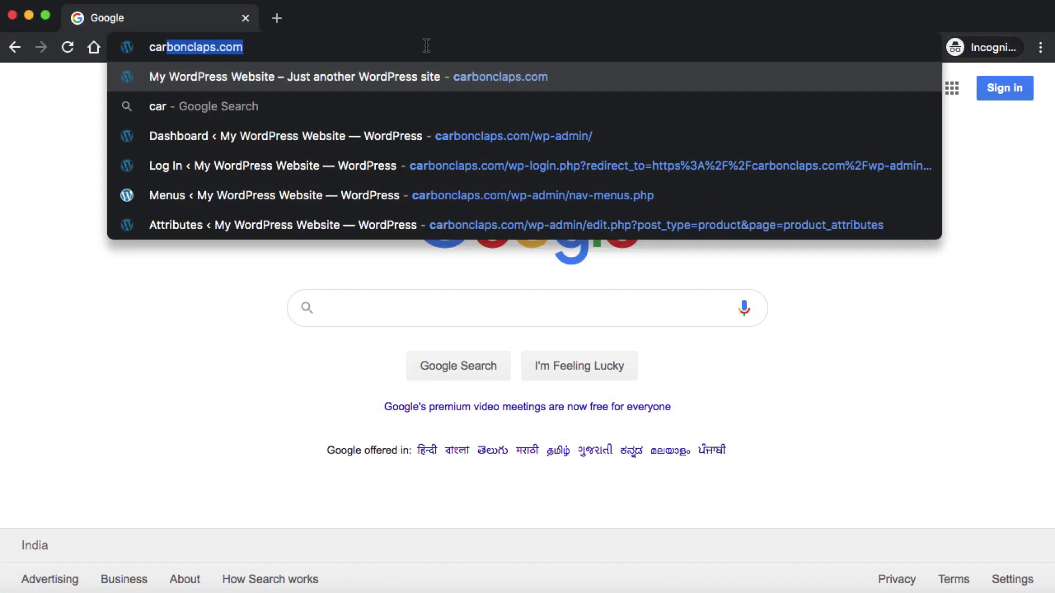
pyautogui.press('Return')
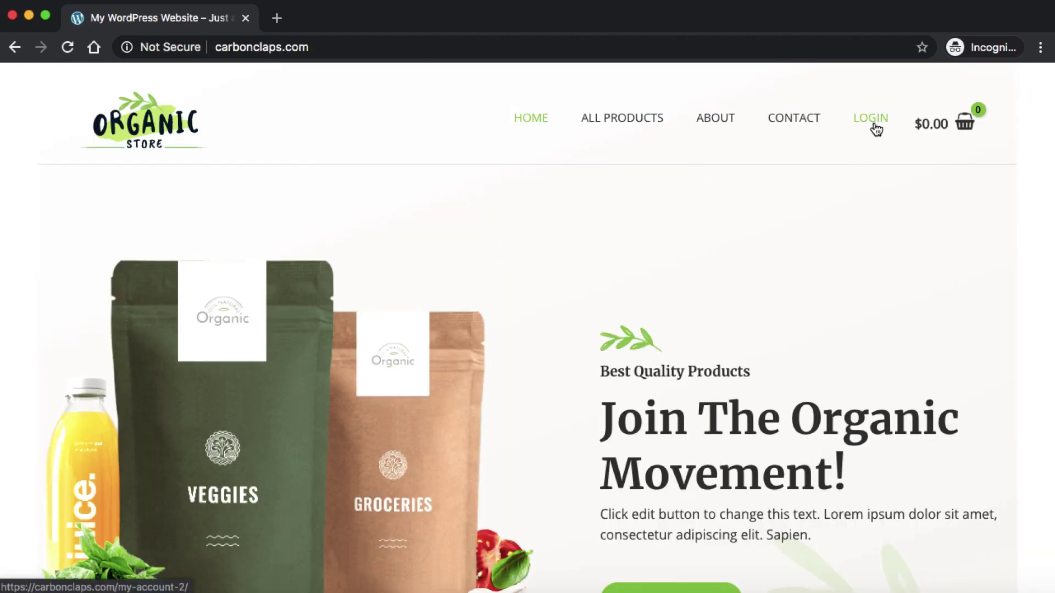
pyautogui.moveTo(877, 129)
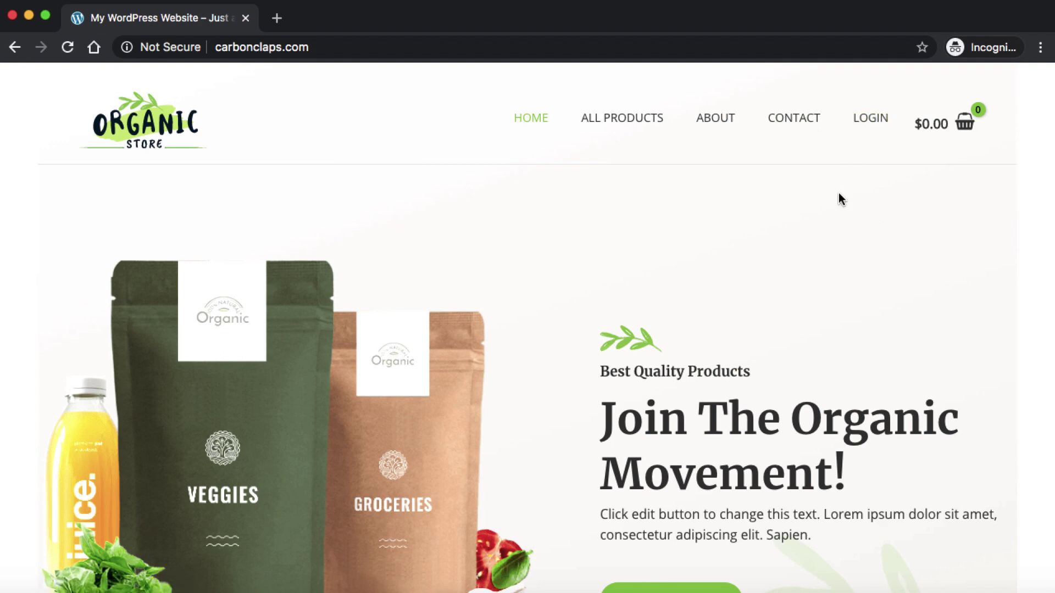
# Sign in through the store's LOGIN link using the saved autofill credentials
pyautogui.click(866, 125)
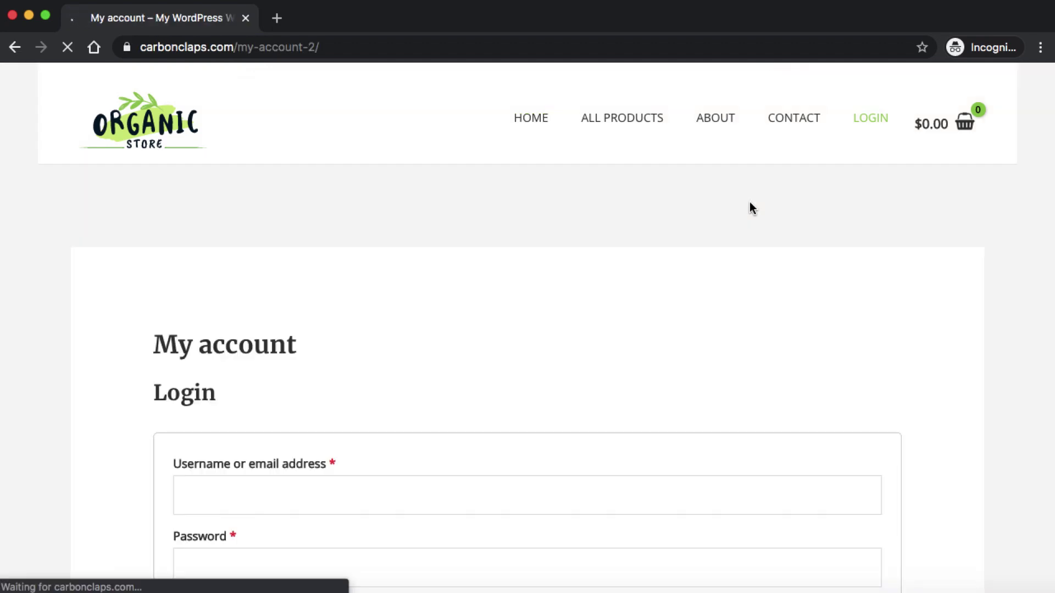
pyautogui.click(258, 495)
pyautogui.click(255, 313)
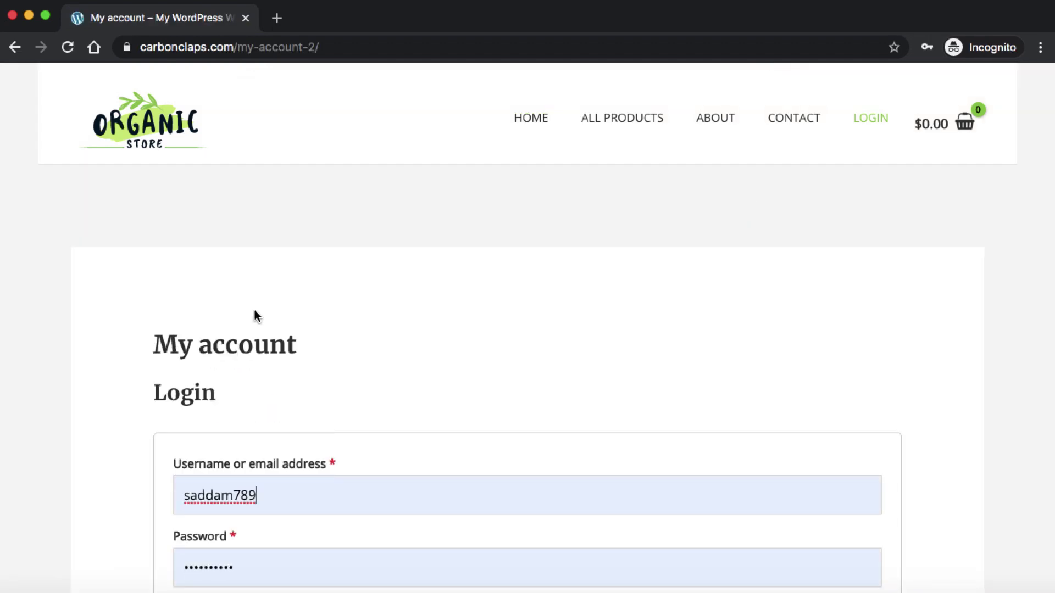
pyautogui.scroll(-4, 427, 379)
pyautogui.click(225, 434)
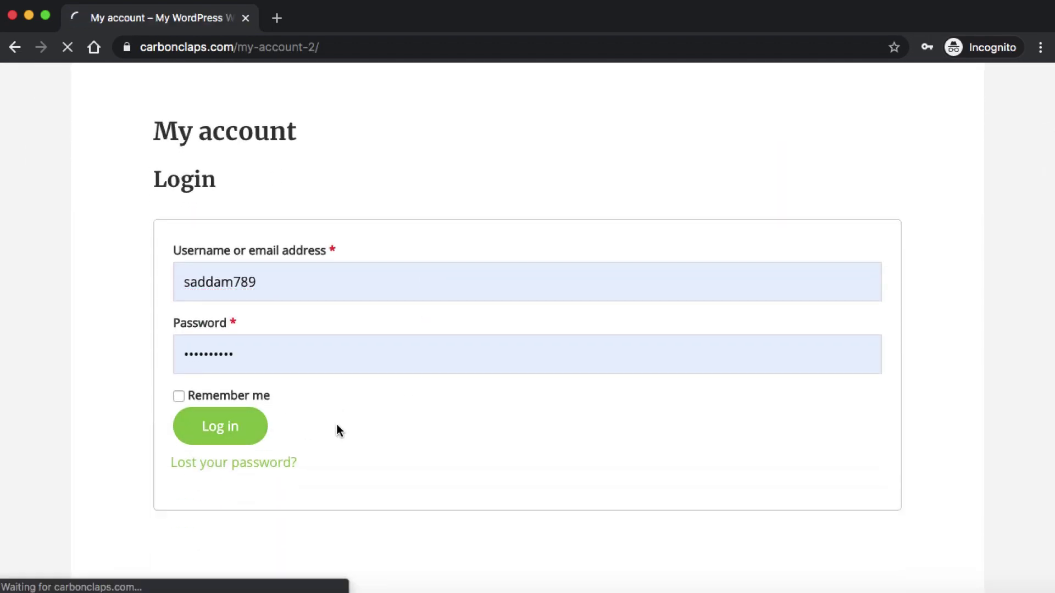